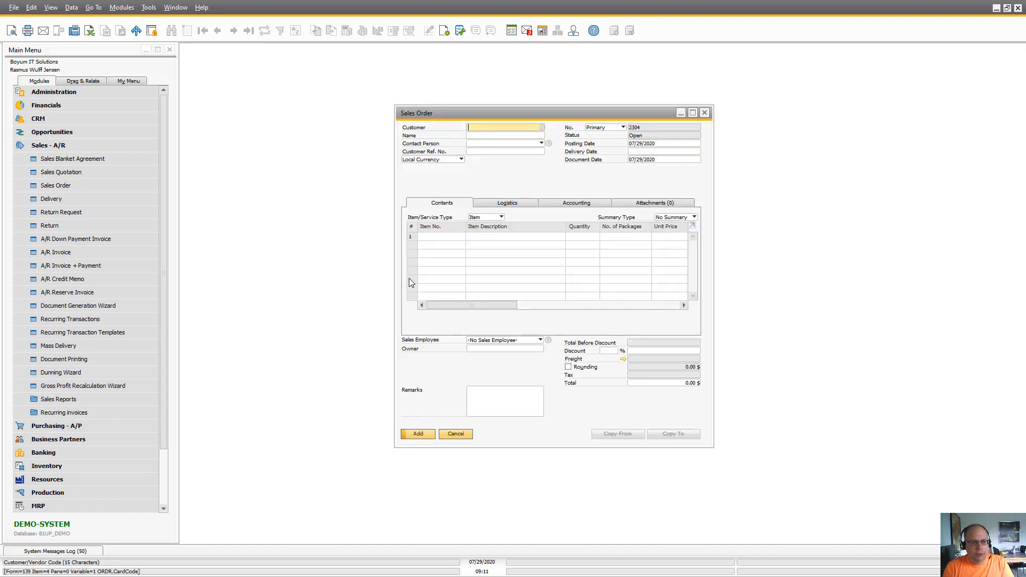
Step: Start a function button configuration for the Sales Order window and add four button rows
{"action": "right_click", "coordinate": [580, 184]}
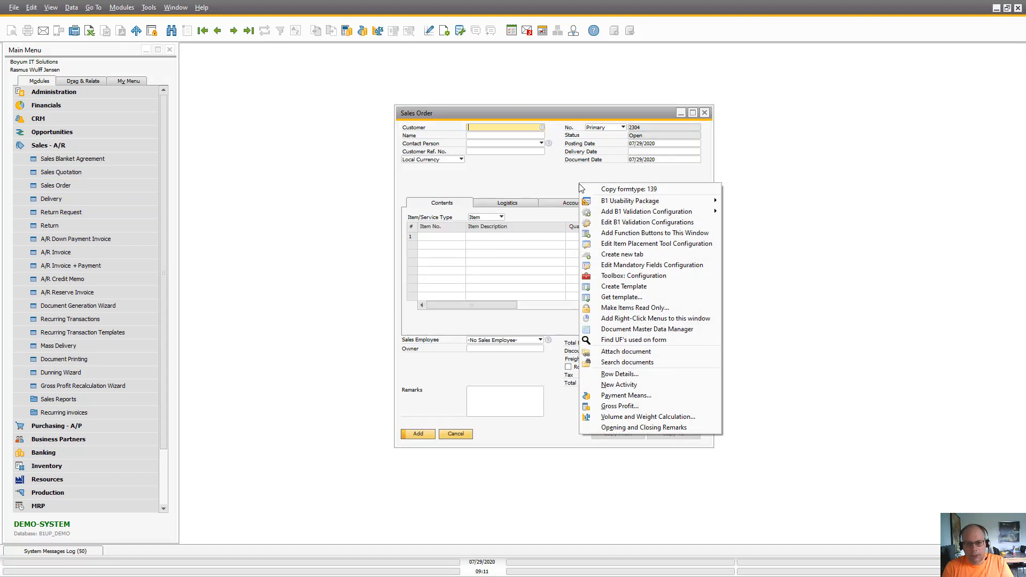
{"action": "left_click", "coordinate": [620, 236]}
{"action": "left_click", "coordinate": [925, 244]}
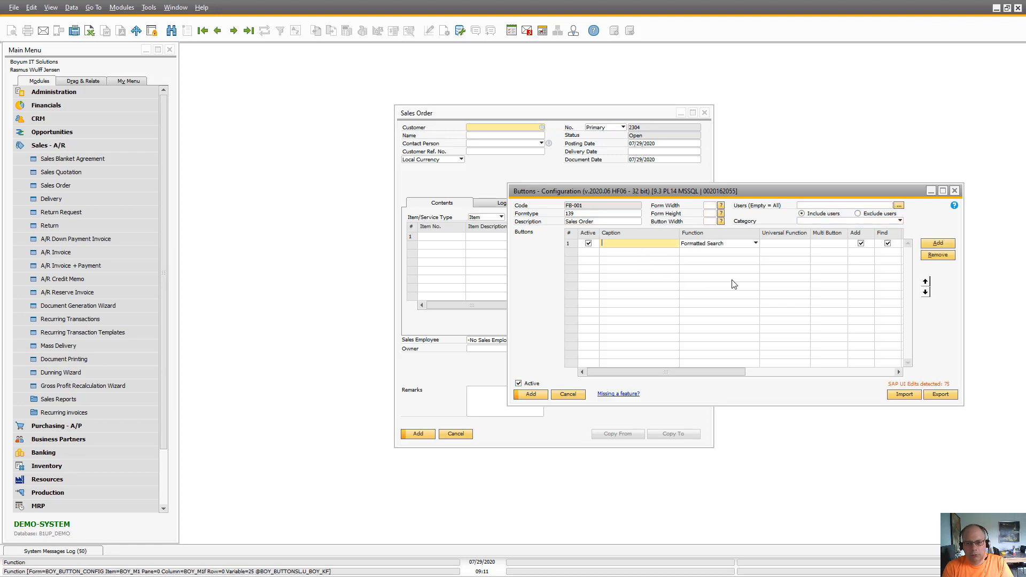
{"action": "left_click", "coordinate": [925, 244]}
{"action": "left_click", "coordinate": [924, 243]}
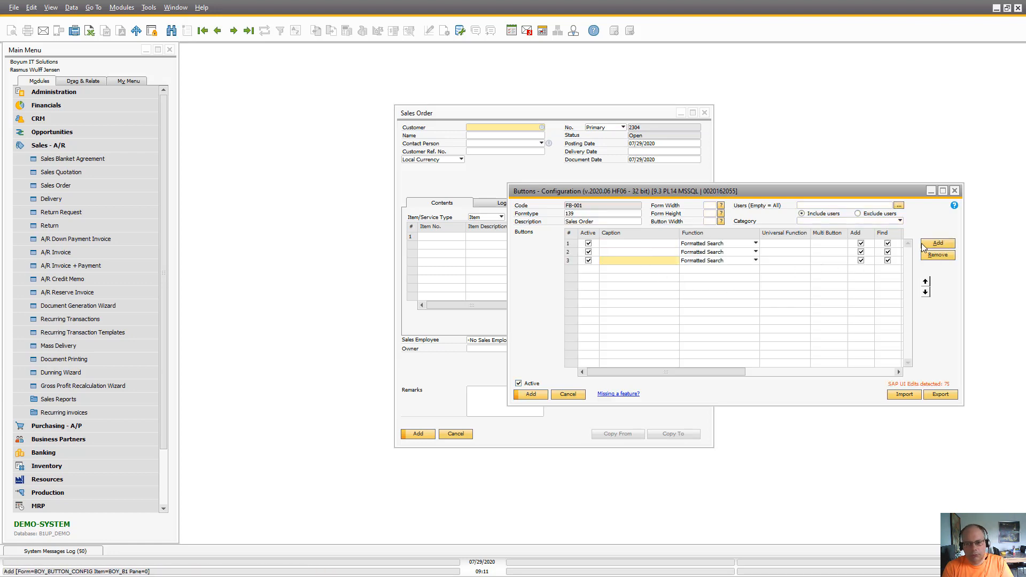
{"action": "left_click", "coordinate": [925, 244]}
Step: Caption the four button rows Button 1, Button 2, Button 3 and Button 4
{"action": "left_click", "coordinate": [660, 244]}
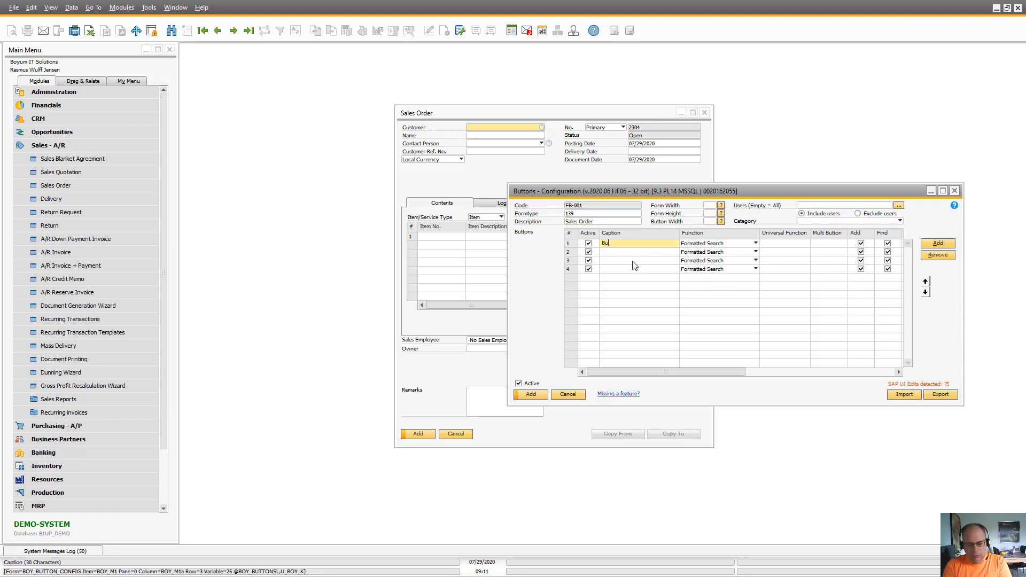
{"action": "key", "text": "Down"}
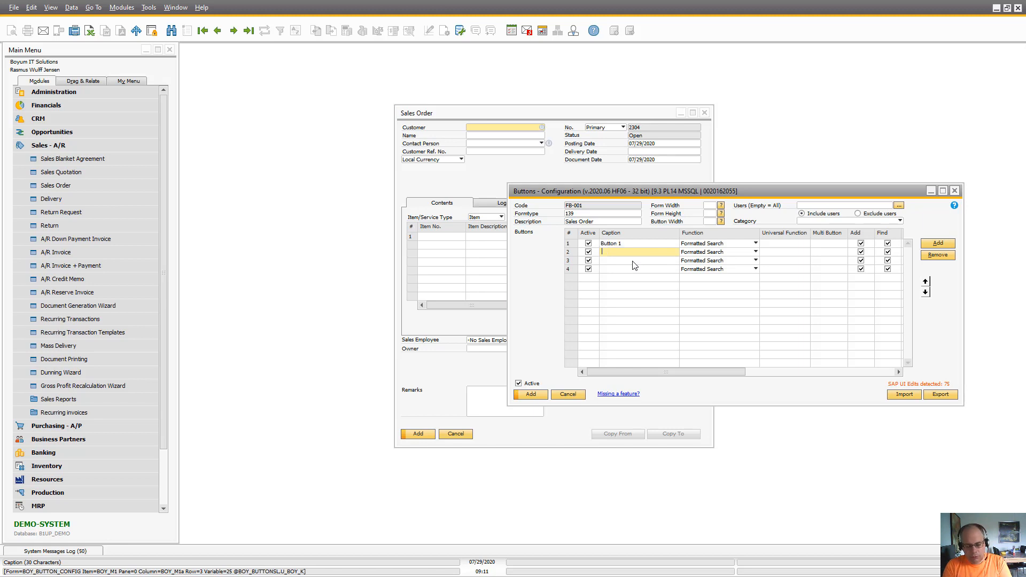
{"action": "type", "text": "Button 2"}
{"action": "key", "text": "Down"}
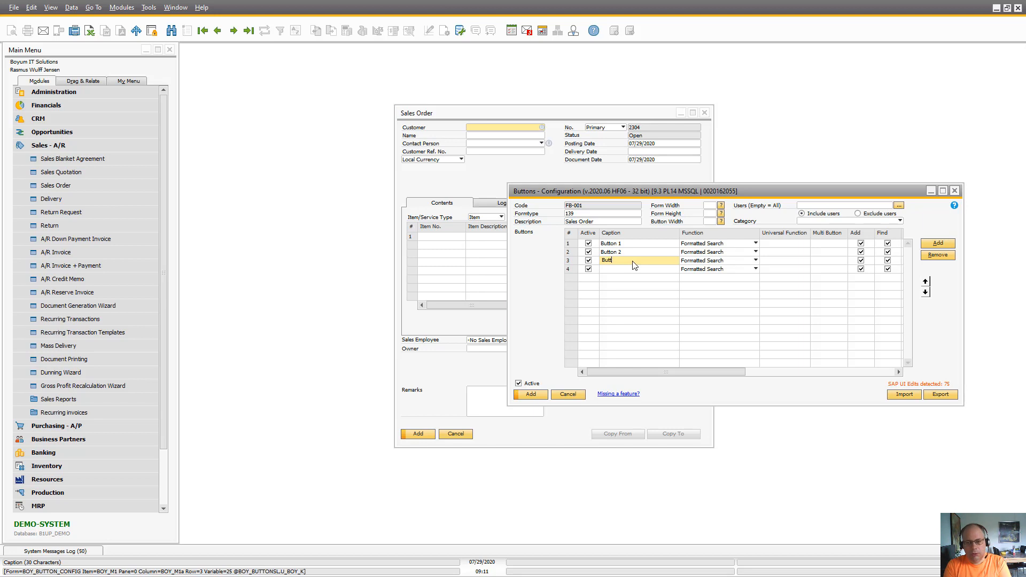
{"action": "type", "text": "Button 3"}
{"action": "key", "text": "Down"}
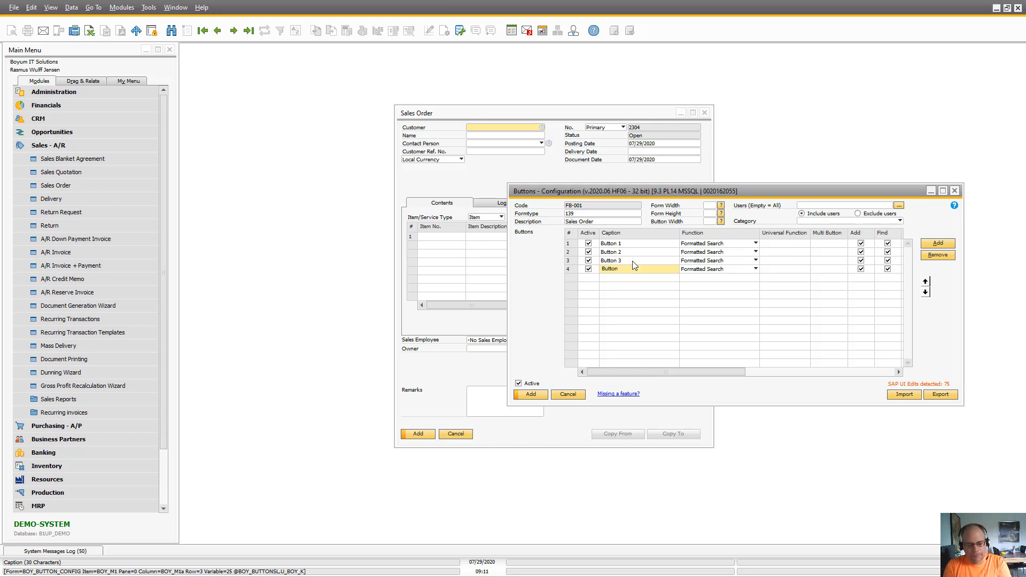
{"action": "key", "text": "Tab"}
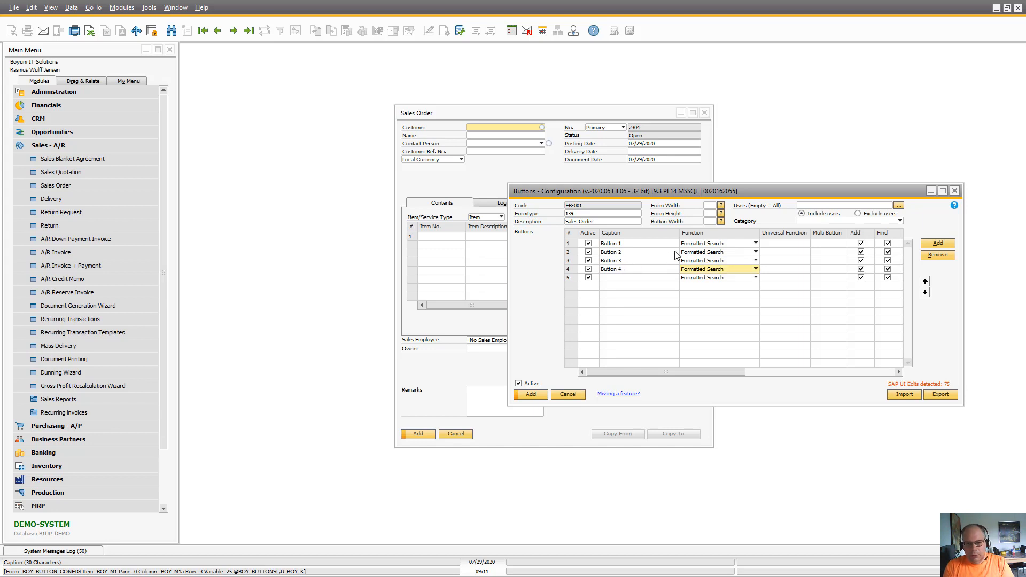
Step: Assign the functions Quotation to Button 1, Order to Button 2, Return to Button 3 and Invoice to Button 4
{"action": "left_click", "coordinate": [698, 244]}
{"action": "key", "text": "Down"}
{"action": "key", "text": "Down"}
{"action": "key", "text": "Down"}
{"action": "key", "text": "Down"}
{"action": "key", "text": "Down"}
{"action": "key", "text": "Down"}
{"action": "key", "text": "Down"}
{"action": "key", "text": "Down"}
{"action": "key", "text": "Down"}
{"action": "key", "text": "Down"}
{"action": "key", "text": "Down"}
{"action": "key", "text": "Up"}
{"action": "key", "text": "Up"}
{"action": "key", "text": "Up"}
{"action": "key", "text": "Up"}
{"action": "key", "text": "Up"}
{"action": "key", "text": "Up"}
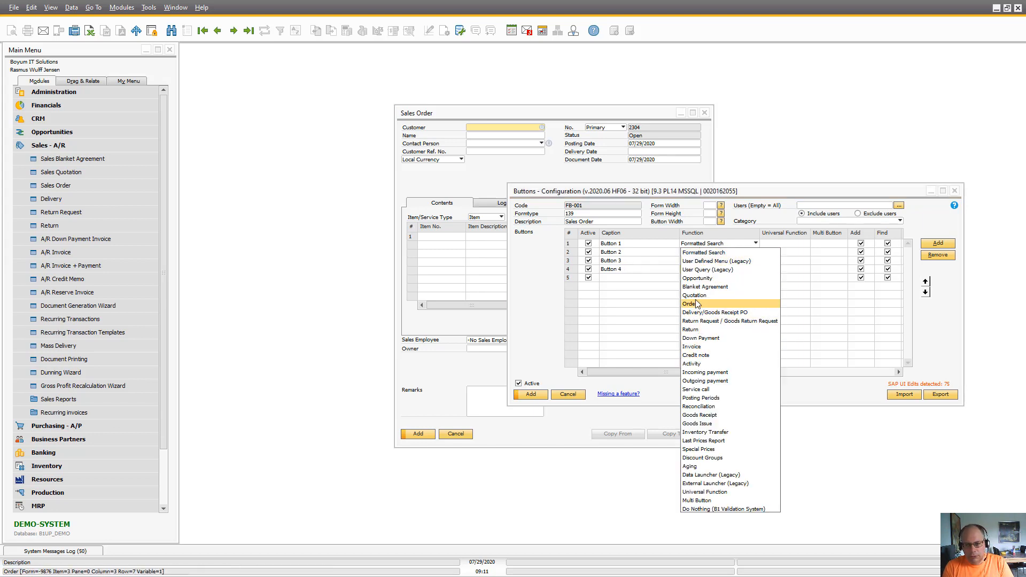
{"action": "key", "text": "Return"}
{"action": "left_click", "coordinate": [701, 252]}
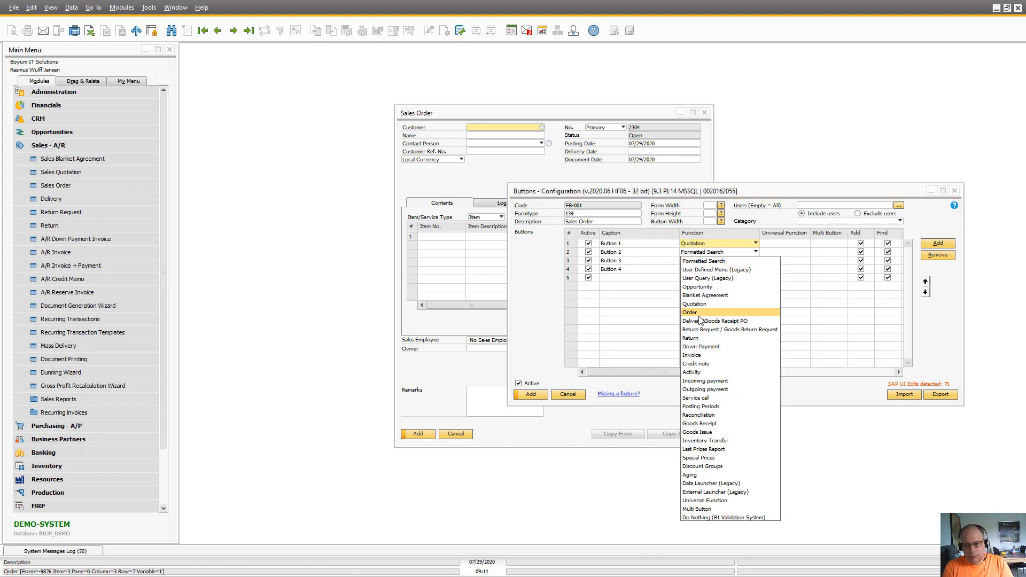
{"action": "left_click", "coordinate": [695, 312]}
{"action": "left_click", "coordinate": [699, 261]}
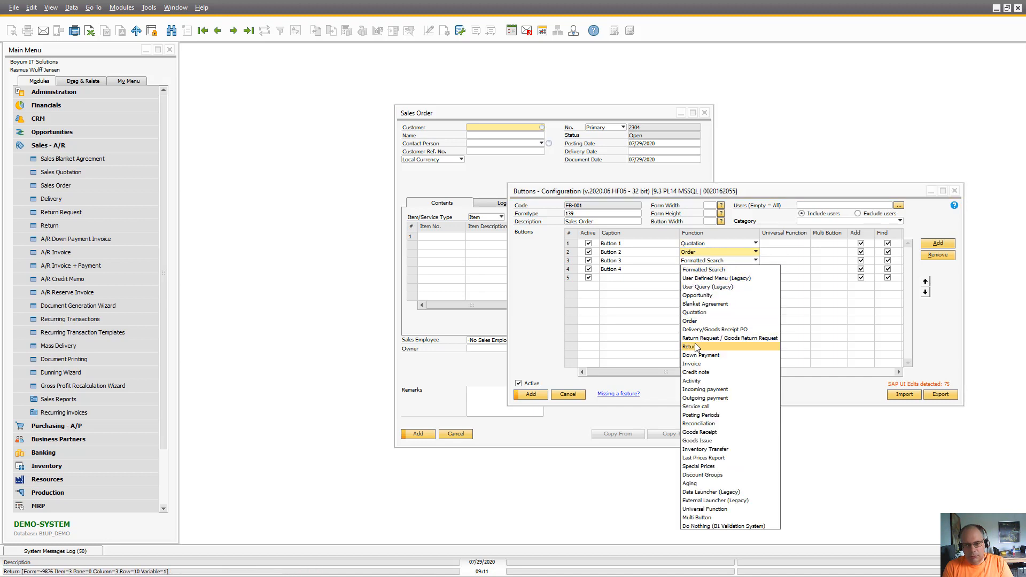
{"action": "left_click", "coordinate": [696, 346]}
{"action": "left_click", "coordinate": [701, 272]}
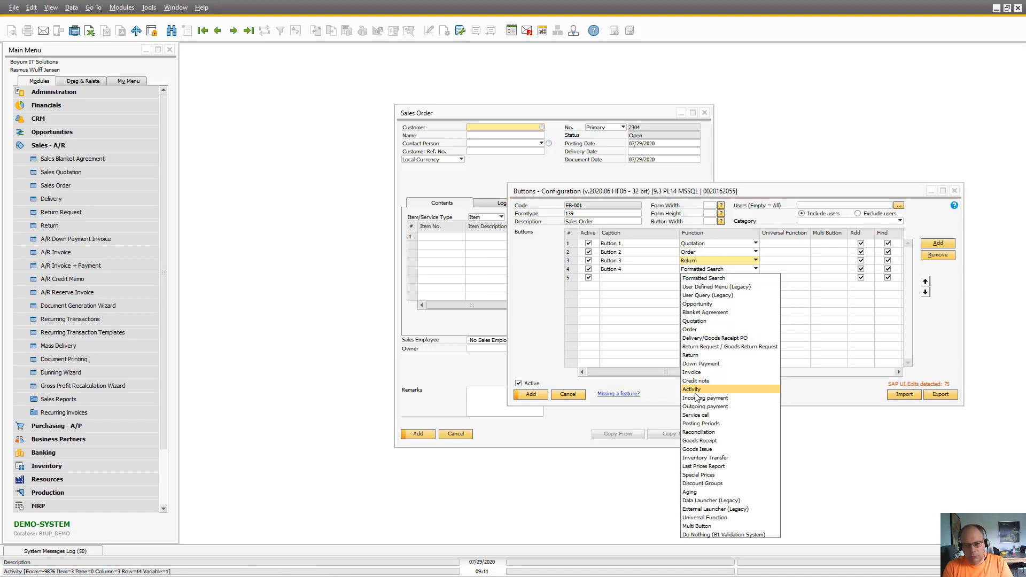
{"action": "left_click", "coordinate": [716, 372]}
Step: Save the new button configuration and reopen the sales order form to load the buttons
{"action": "left_click", "coordinate": [702, 278]}
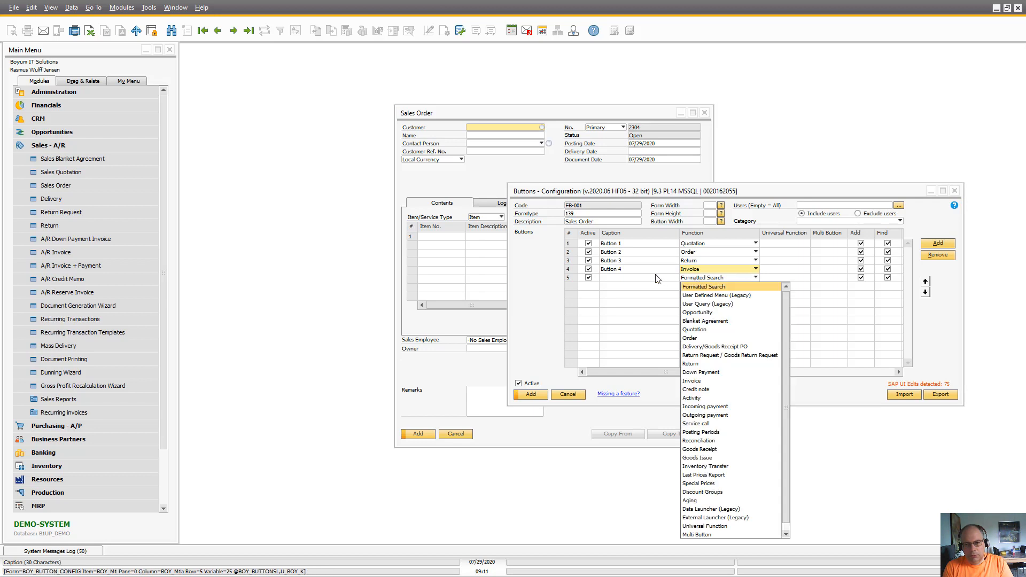
{"action": "left_click", "coordinate": [700, 291]}
{"action": "left_click", "coordinate": [531, 394]}
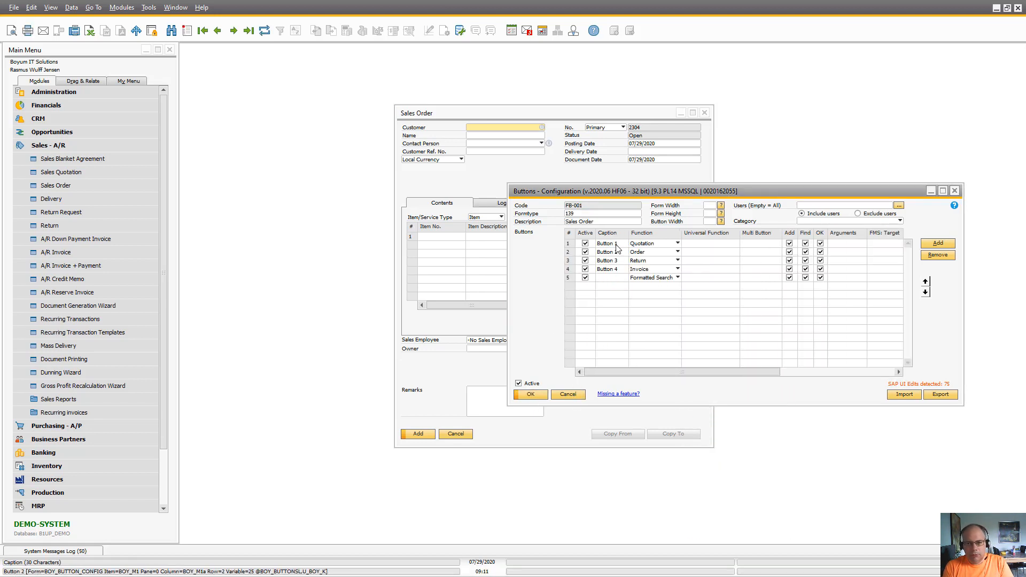
{"action": "left_click", "coordinate": [444, 385]}
{"action": "left_click", "coordinate": [455, 435]}
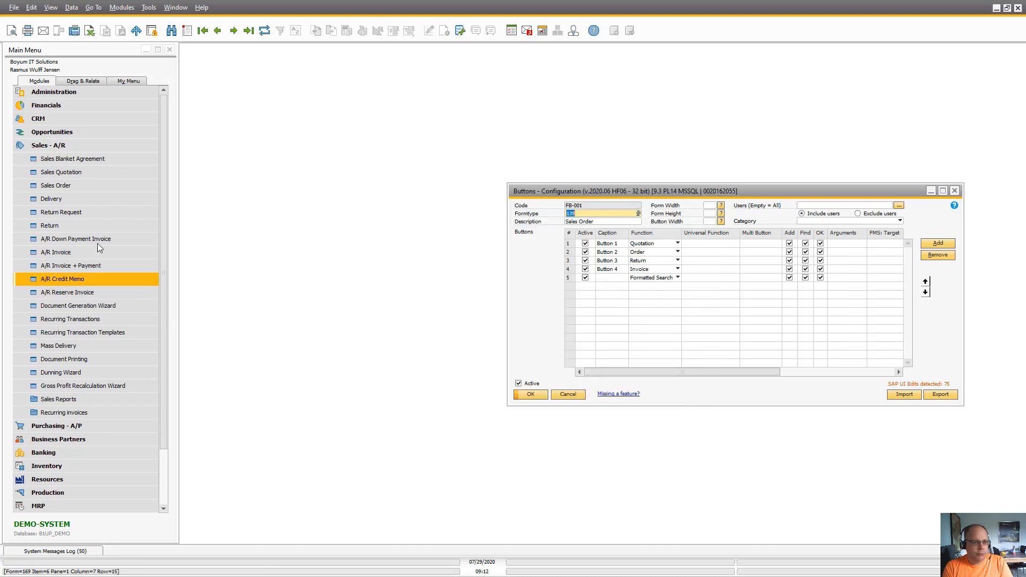
{"action": "left_click", "coordinate": [71, 189]}
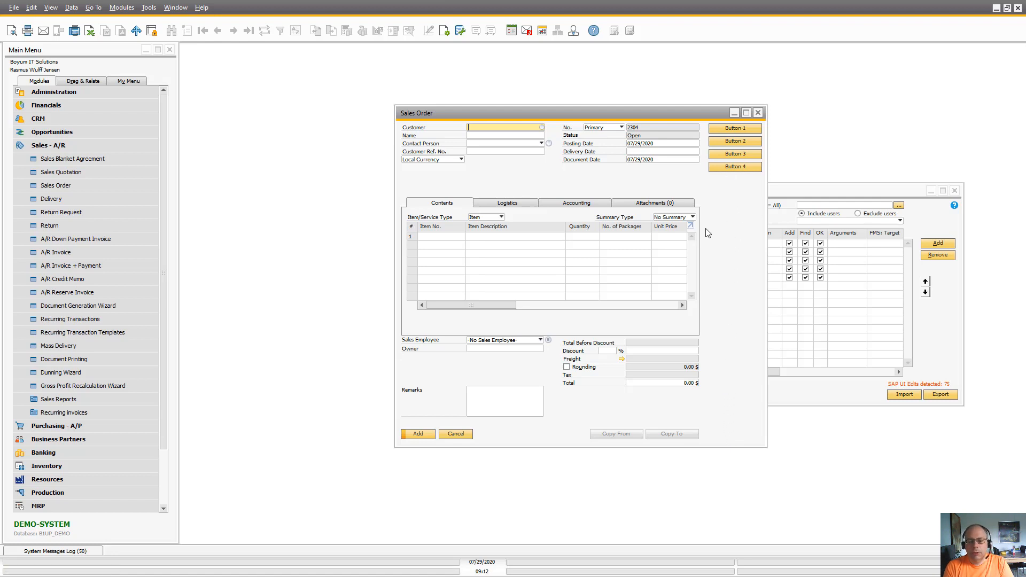
Step: Change the function of Button 1 to Multi Button in the buttons configuration
{"action": "left_click", "coordinate": [778, 196]}
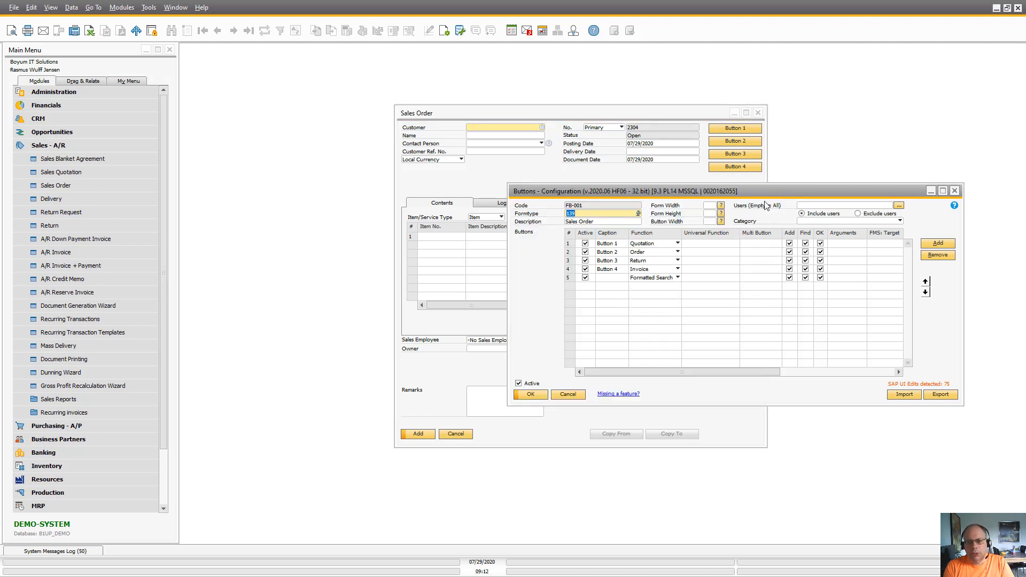
{"action": "left_click", "coordinate": [761, 245]}
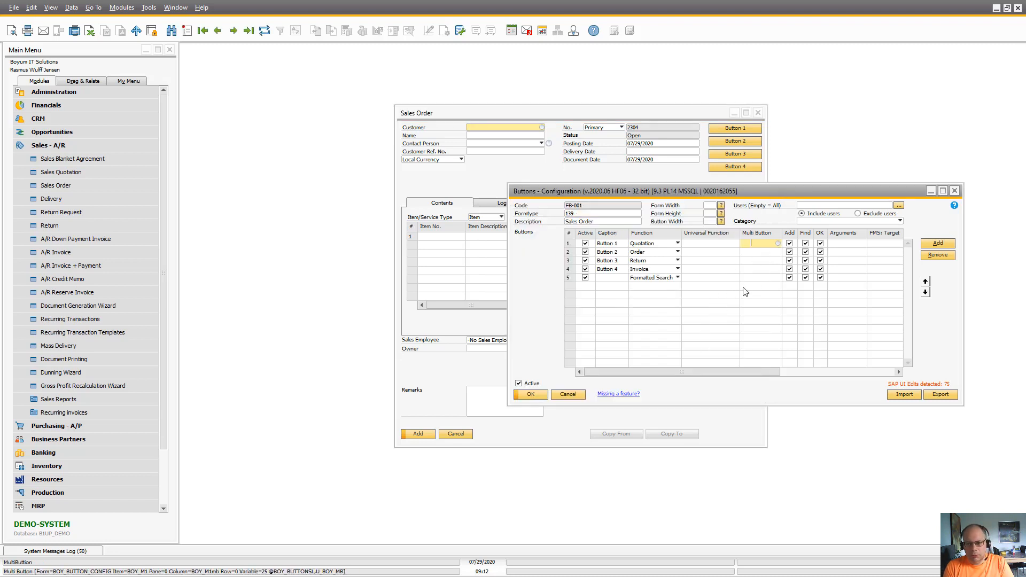
{"action": "left_click", "coordinate": [643, 247]}
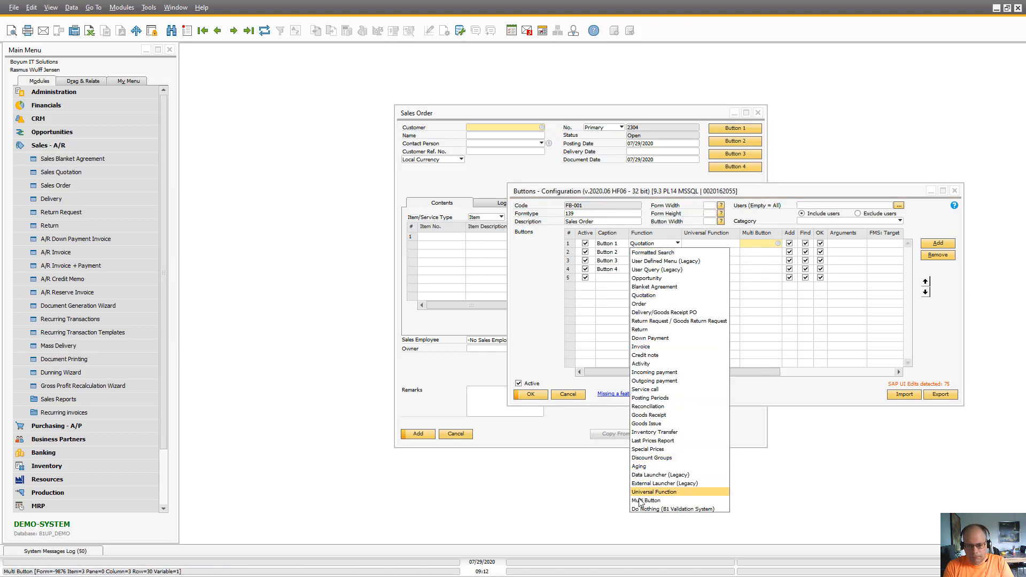
{"action": "left_click", "coordinate": [681, 483]}
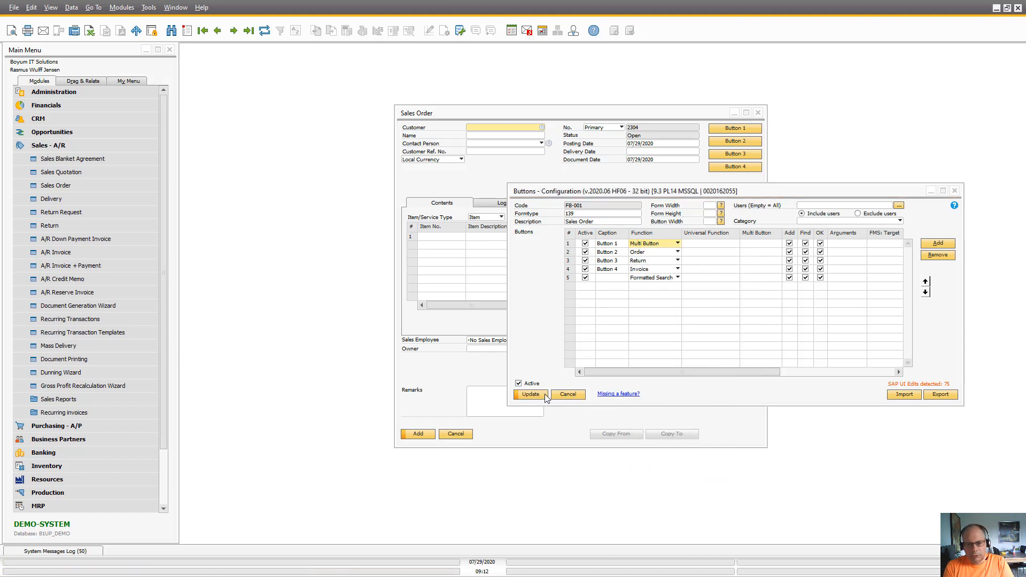
Step: Create a new multi button configuration from Button 1's Multi Button field and name it Sales Docs
{"action": "left_click", "coordinate": [763, 245]}
{"action": "left_click", "coordinate": [762, 245]}
{"action": "key", "text": "Tab"}
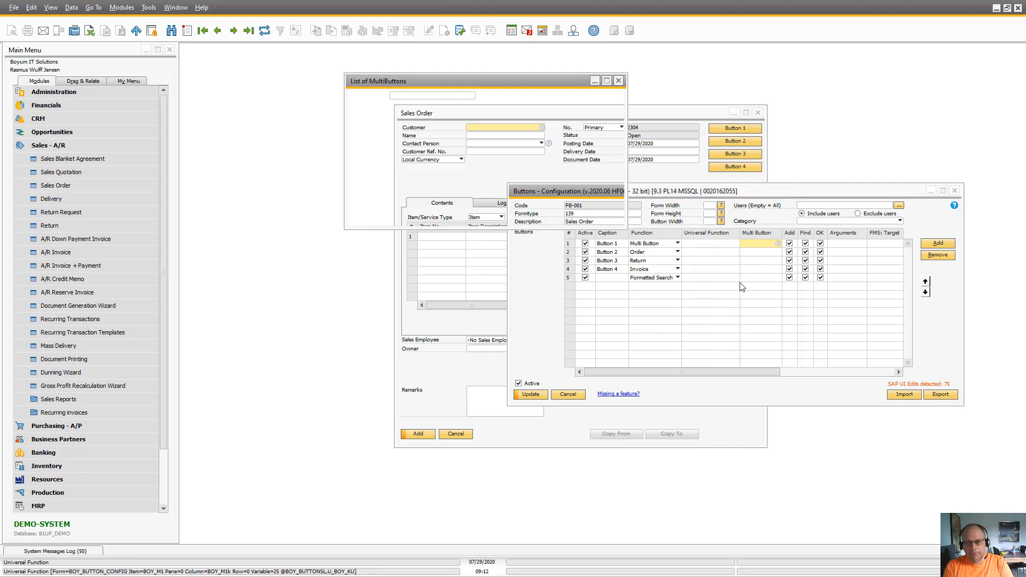
{"action": "left_click", "coordinate": [441, 216]}
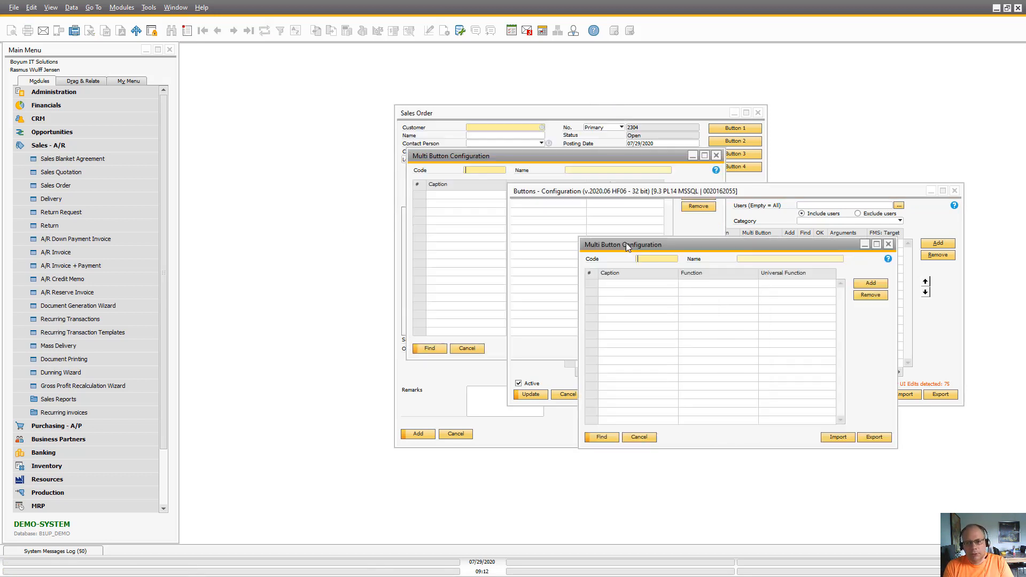
{"action": "left_click_drag", "start_coordinate": [656, 245], "coordinate": [724, 176]}
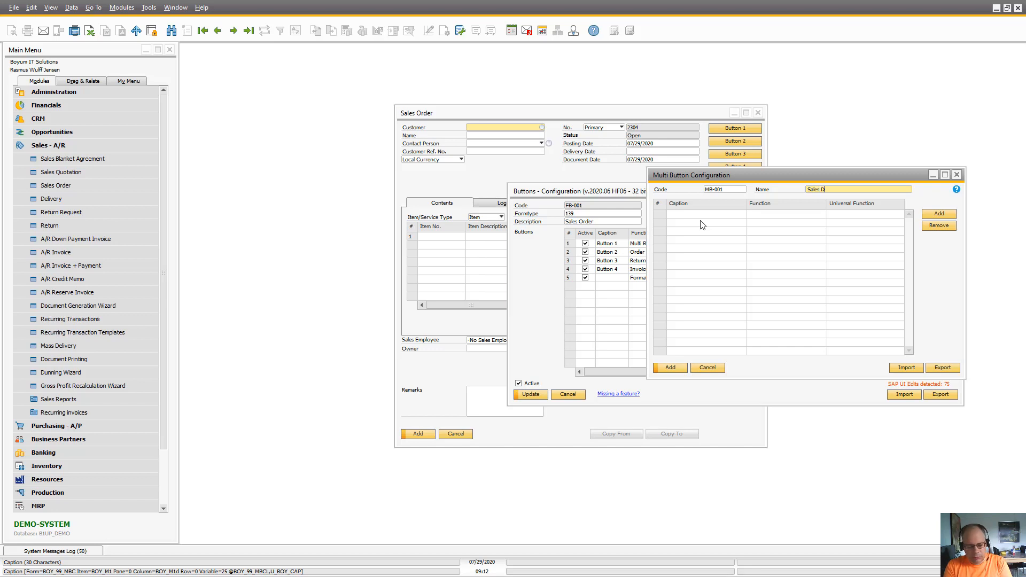
Step: Add four rows to the multi button configuration, captioned Quotation, Delivery, Invoice and Credit Note
{"action": "left_click", "coordinate": [928, 216]}
{"action": "left_click", "coordinate": [928, 216]}
{"action": "left_click", "coordinate": [927, 217]}
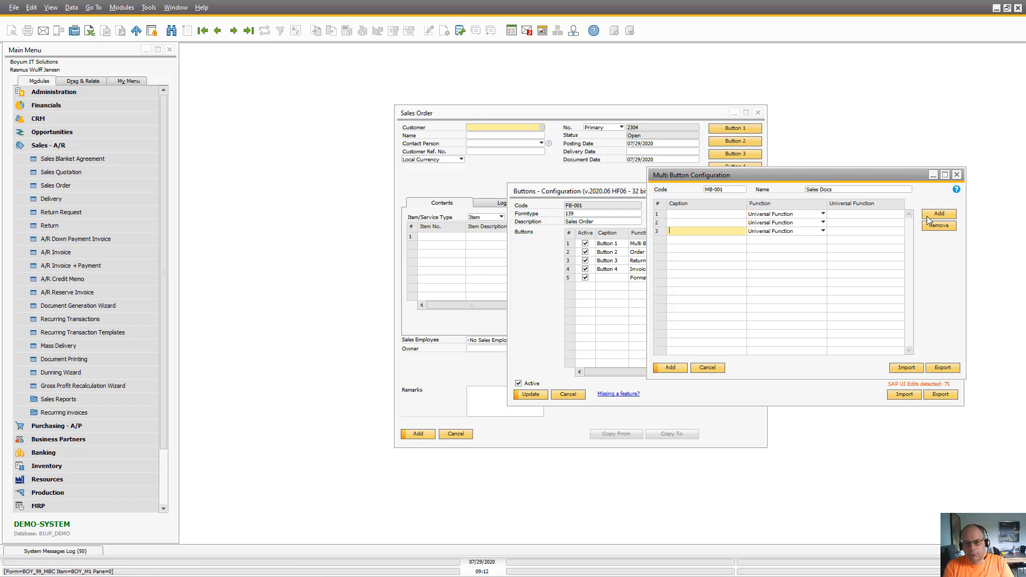
{"action": "left_click", "coordinate": [928, 216]}
{"action": "left_click", "coordinate": [711, 215]}
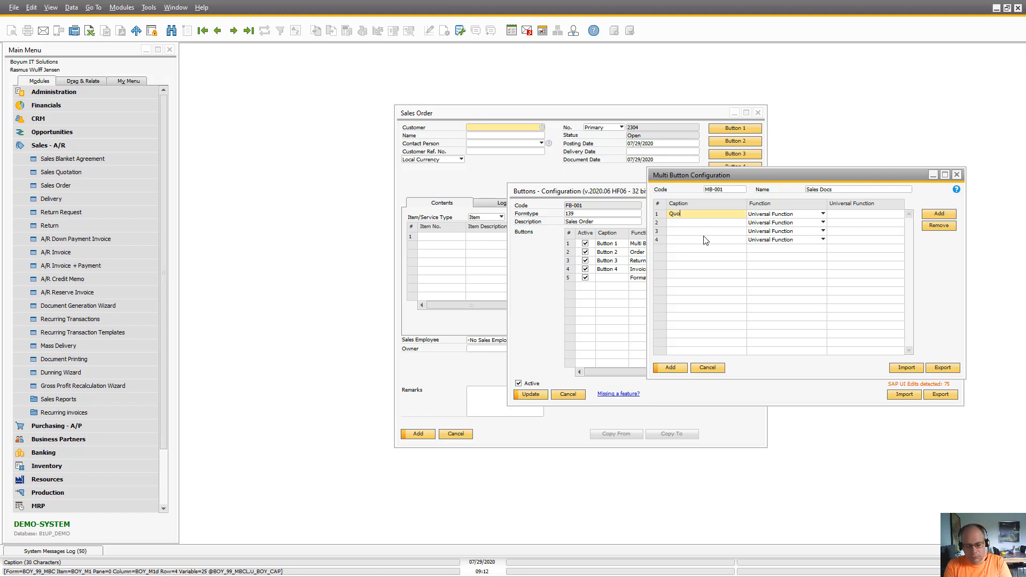
{"action": "key", "text": "Down"}
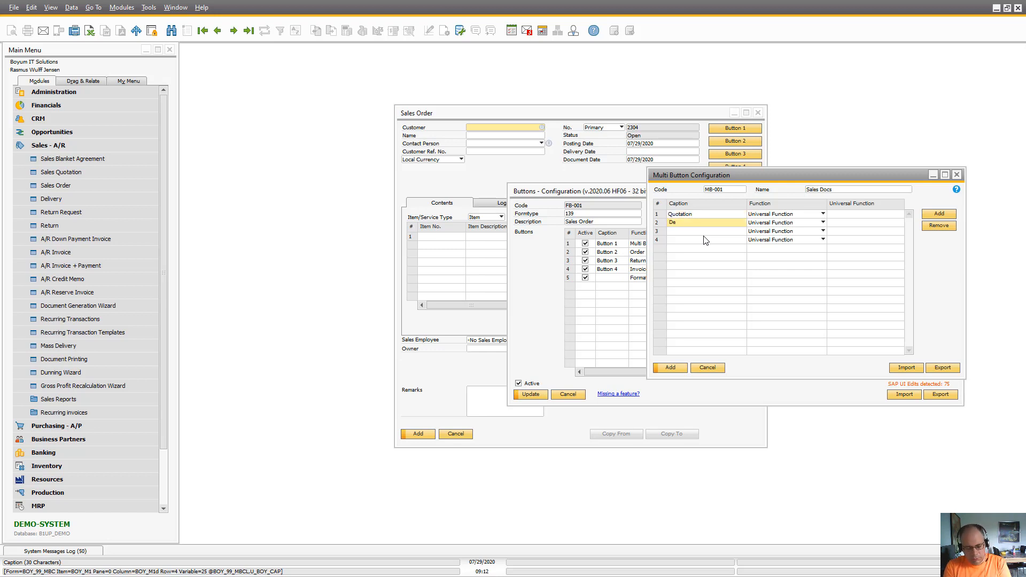
{"action": "type", "text": "Delivery"}
{"action": "key", "text": "Down"}
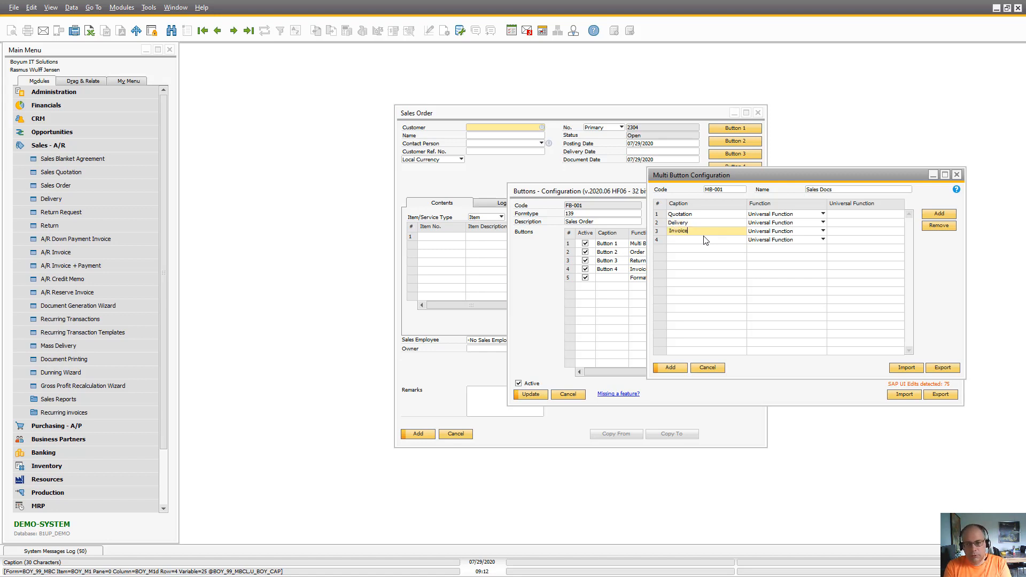
{"action": "type", "text": "Invoice"}
{"action": "key", "text": "Down"}
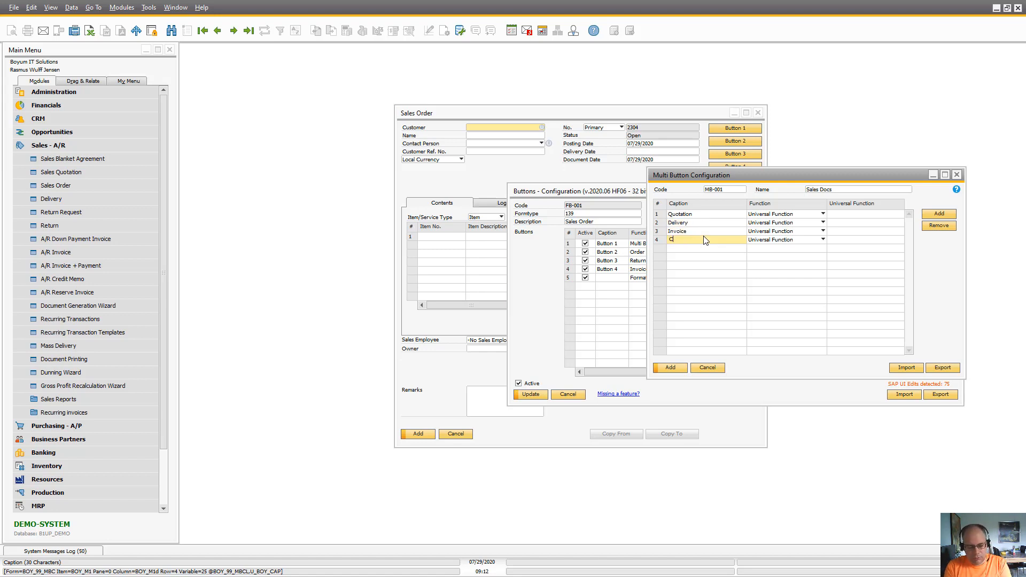
{"action": "type", "text": "Credit Note"}
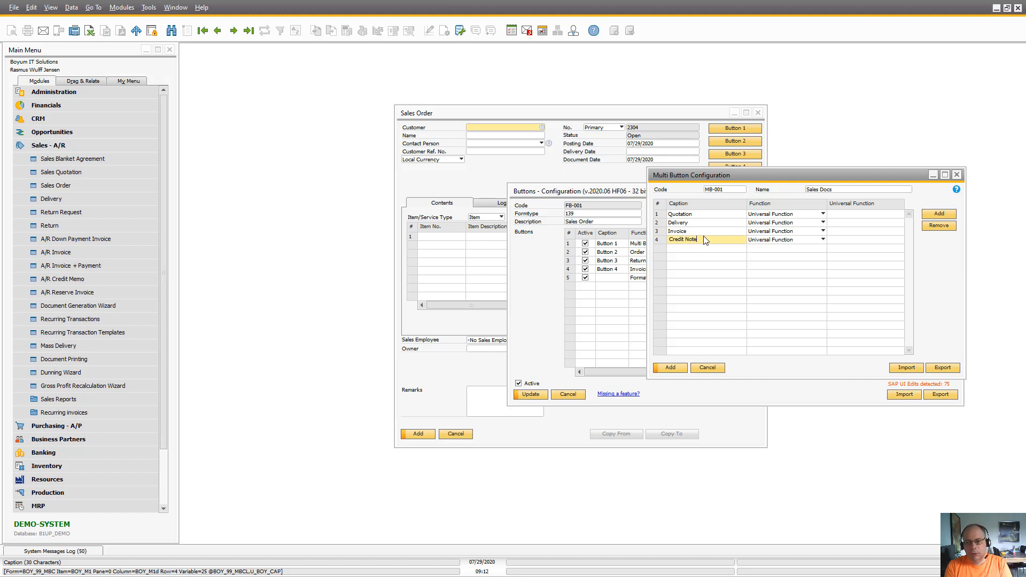
Step: Set the multi button rows' functions to Quotation, Delivery/Goods Receipt PO, Invoice and Credit note, matching their captions
{"action": "left_click", "coordinate": [773, 214]}
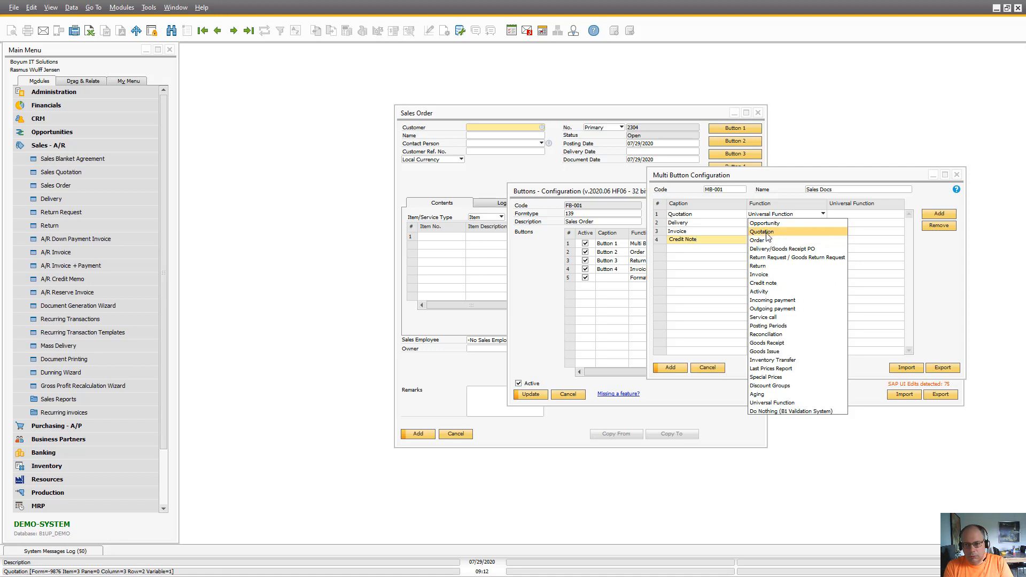
{"action": "left_click", "coordinate": [769, 231]}
{"action": "left_click", "coordinate": [773, 223]}
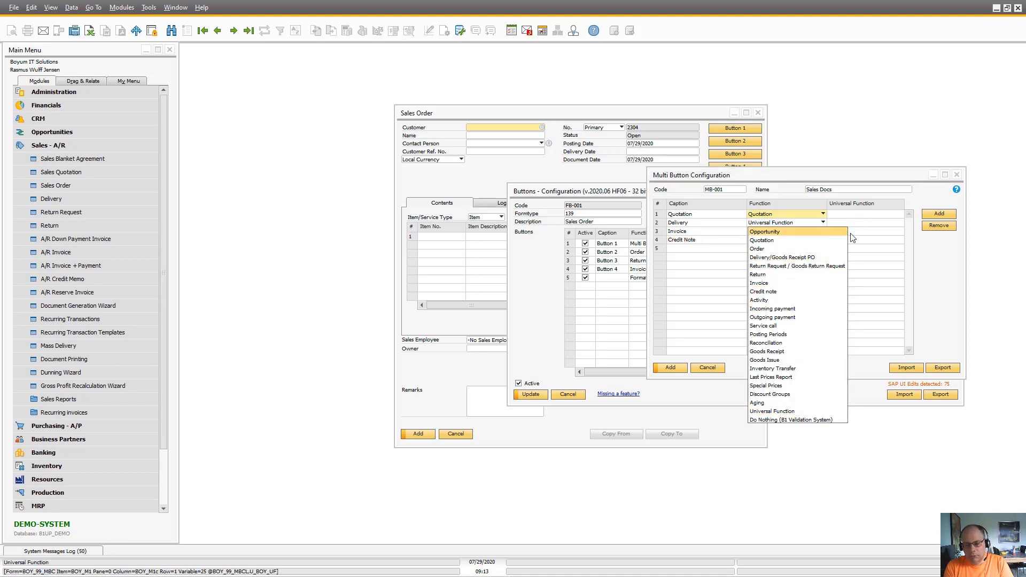
{"action": "left_click", "coordinate": [772, 265]}
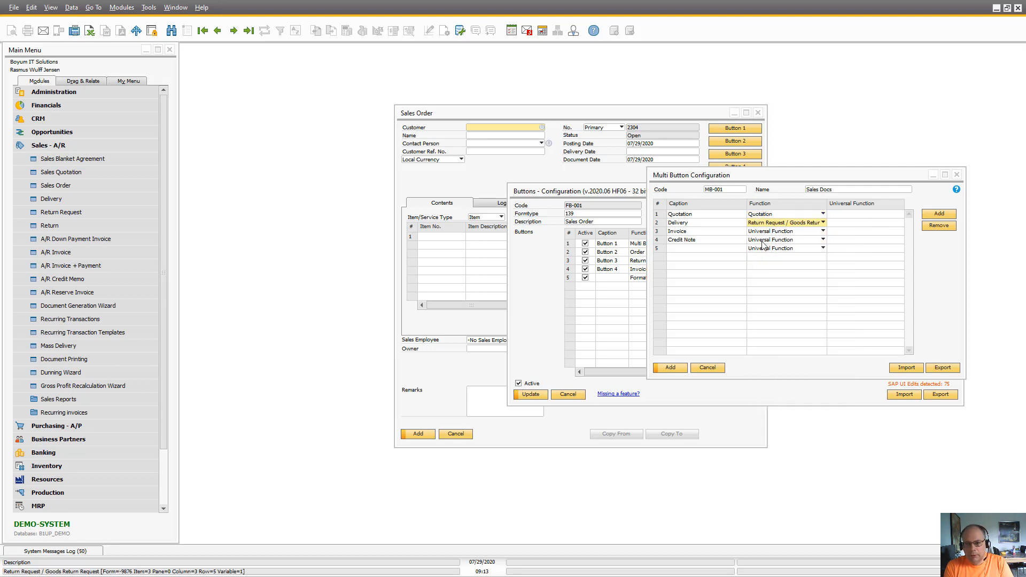
{"action": "left_click", "coordinate": [765, 222]}
{"action": "left_click", "coordinate": [761, 257]}
{"action": "left_click", "coordinate": [764, 231]}
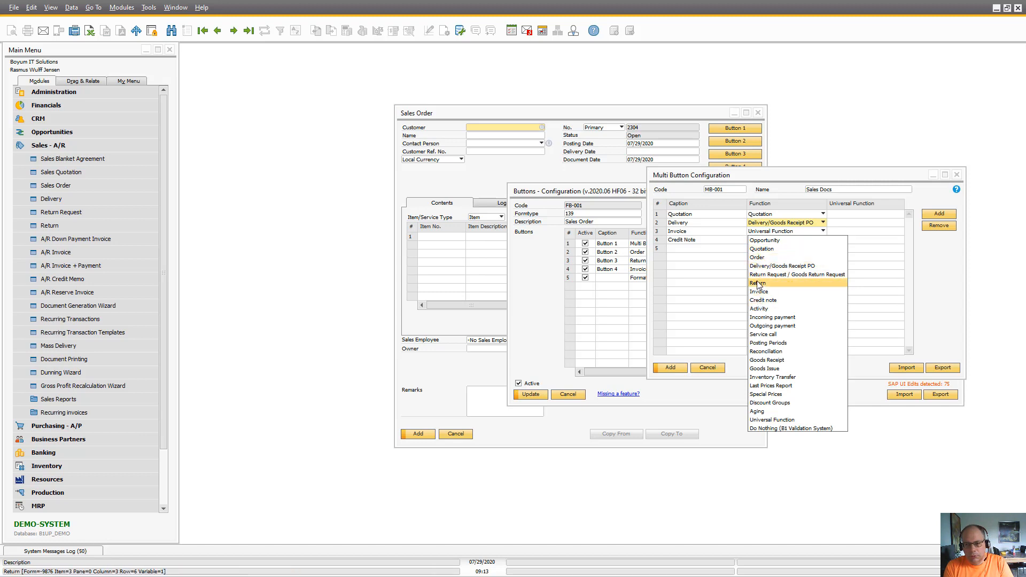
{"action": "left_click", "coordinate": [759, 291]}
{"action": "left_click", "coordinate": [765, 239]}
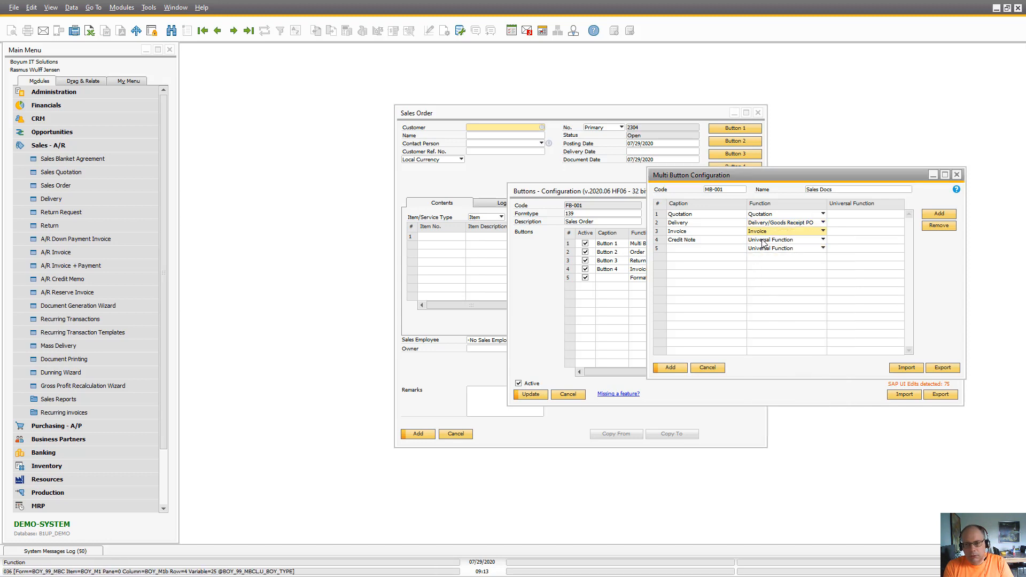
{"action": "left_click", "coordinate": [763, 309]}
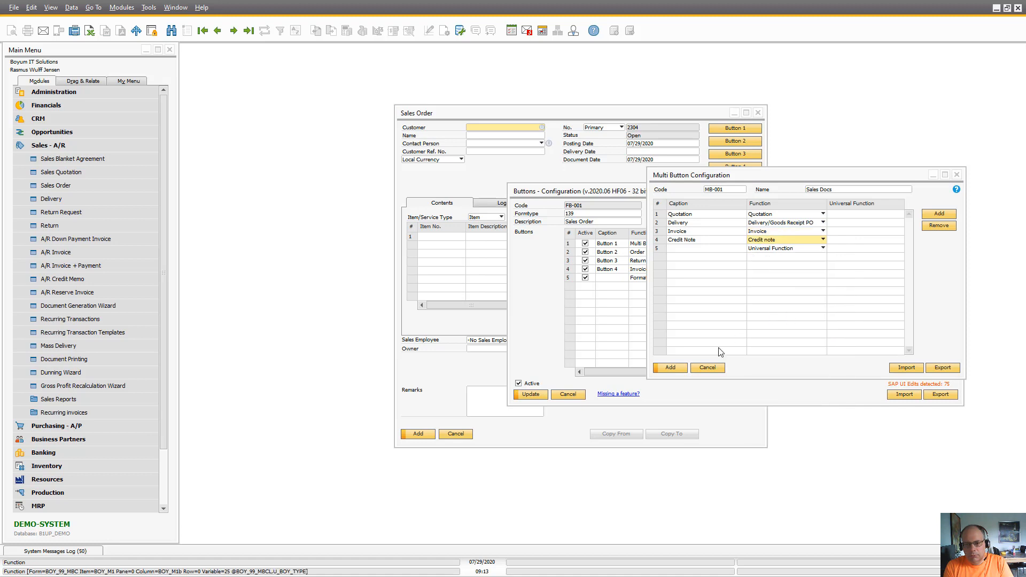
Step: Save the Sales Docs multi button and remove Buttons 2, 3 and 4 from the Sales Order buttons configuration
{"action": "left_click", "coordinate": [669, 368]}
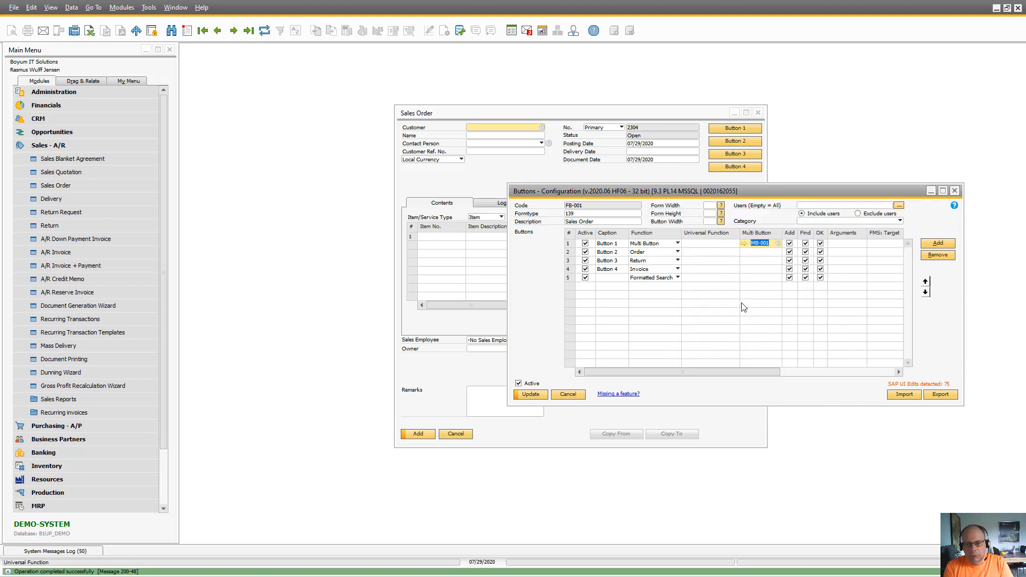
{"action": "left_click", "coordinate": [568, 252]}
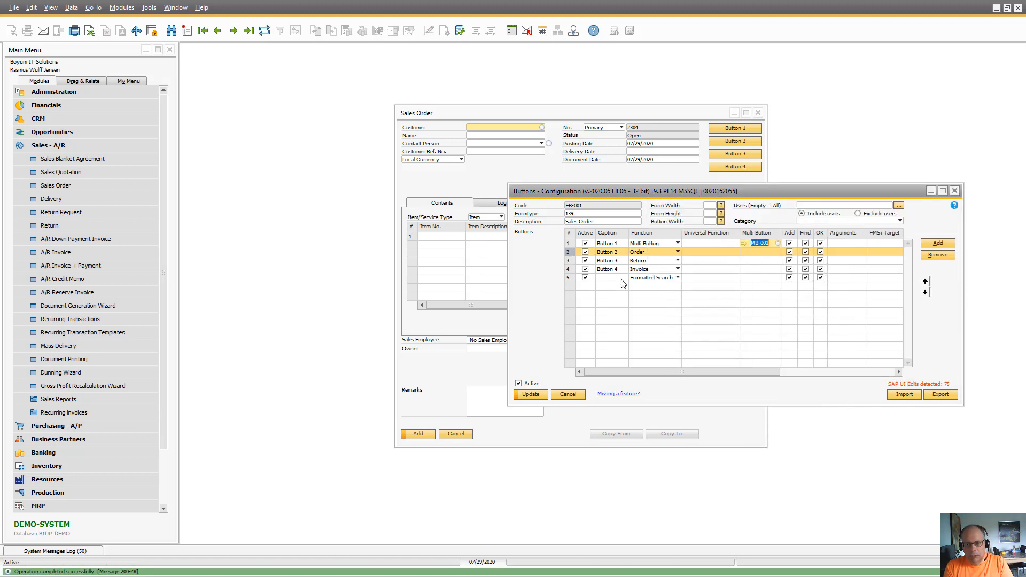
{"action": "left_click", "coordinate": [938, 255]}
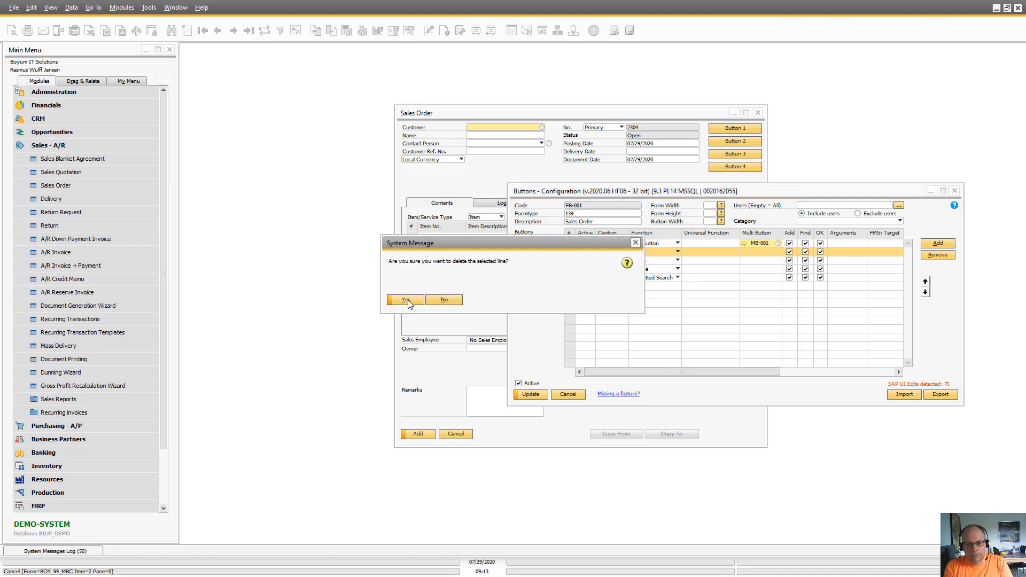
{"action": "left_click", "coordinate": [410, 301]}
{"action": "left_click", "coordinate": [569, 253]}
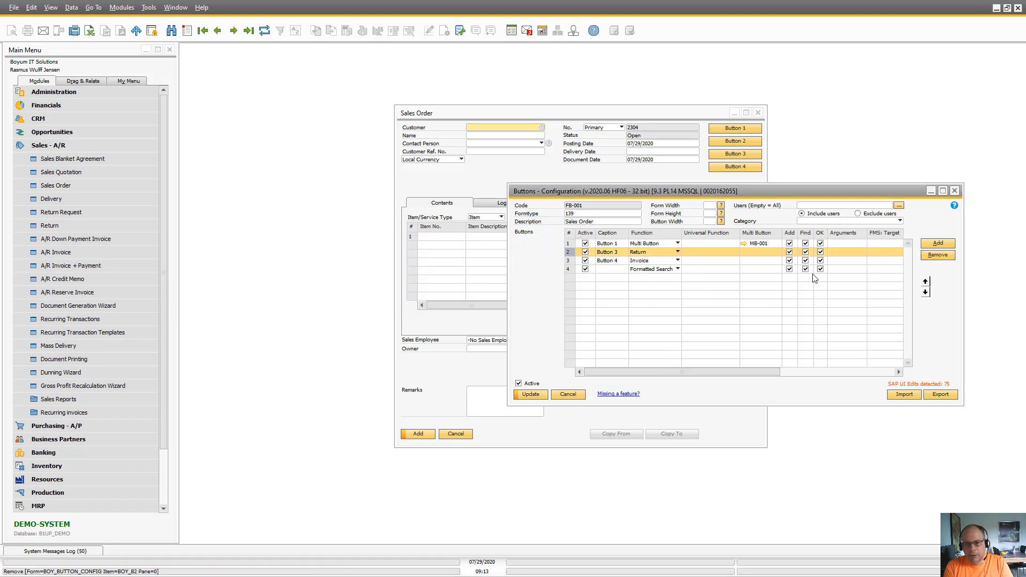
{"action": "left_click", "coordinate": [938, 254]}
{"action": "left_click", "coordinate": [405, 300]}
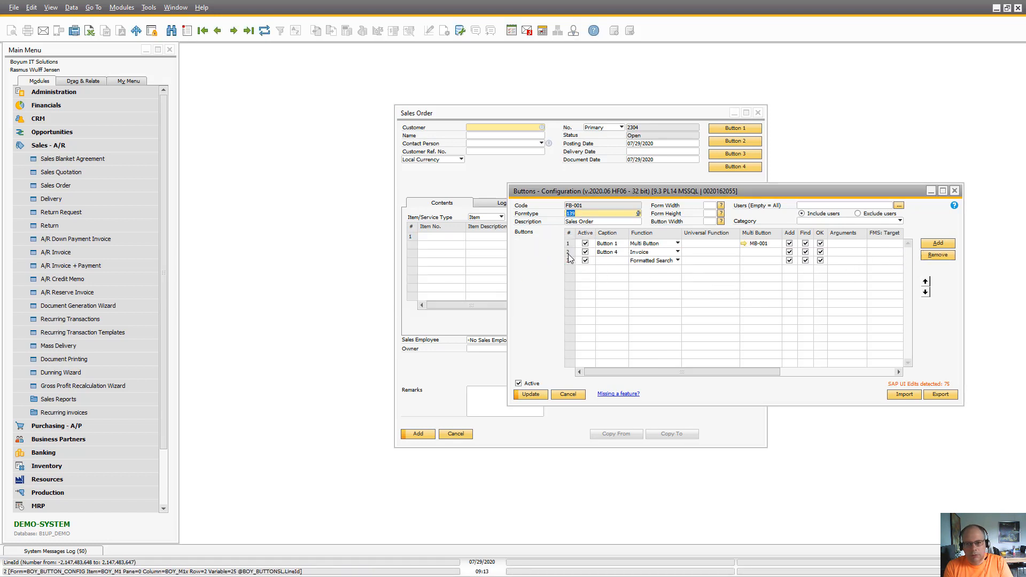
{"action": "left_click", "coordinate": [568, 253]}
{"action": "left_click", "coordinate": [930, 256]}
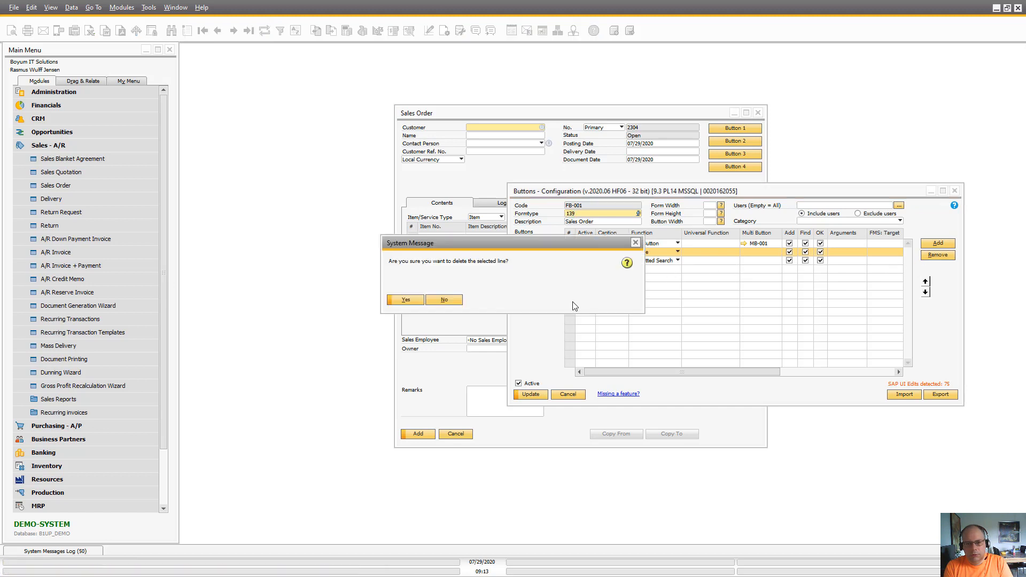
{"action": "left_click", "coordinate": [405, 299]}
{"action": "left_click", "coordinate": [531, 395]}
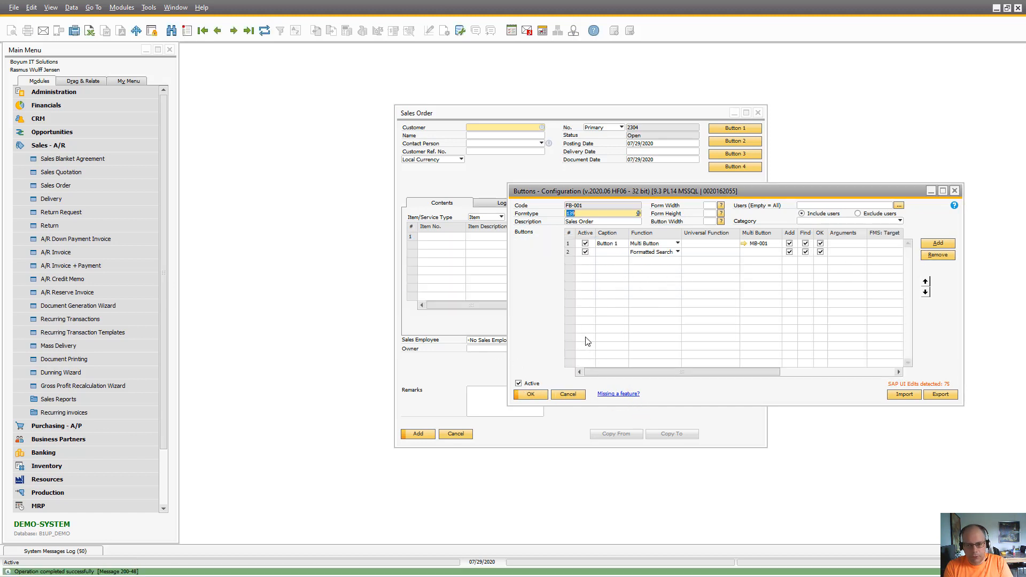
Step: Reopen the Sales Order window and display the document options offered by its multi button
{"action": "left_click", "coordinate": [448, 435]}
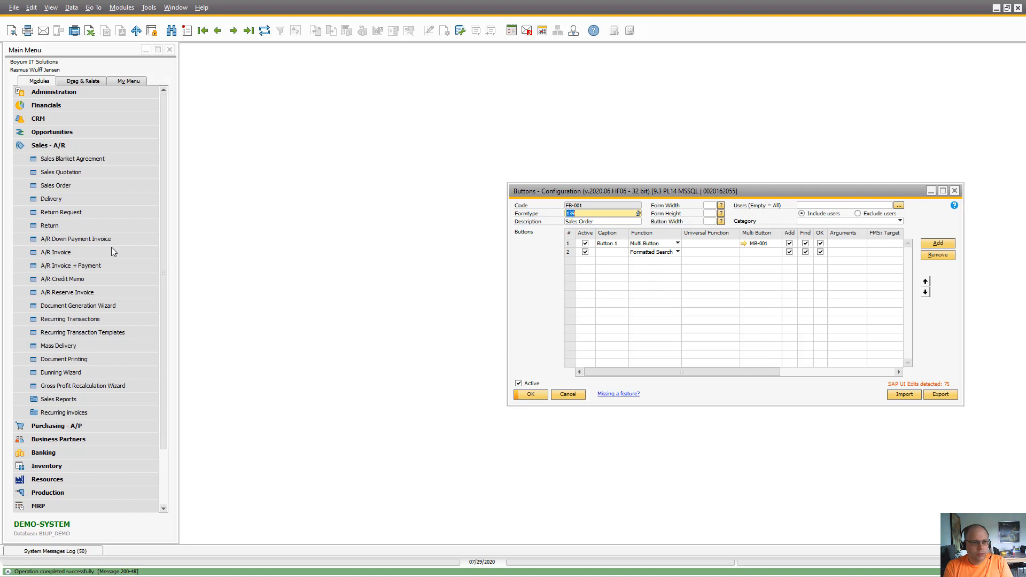
{"action": "left_click", "coordinate": [60, 184]}
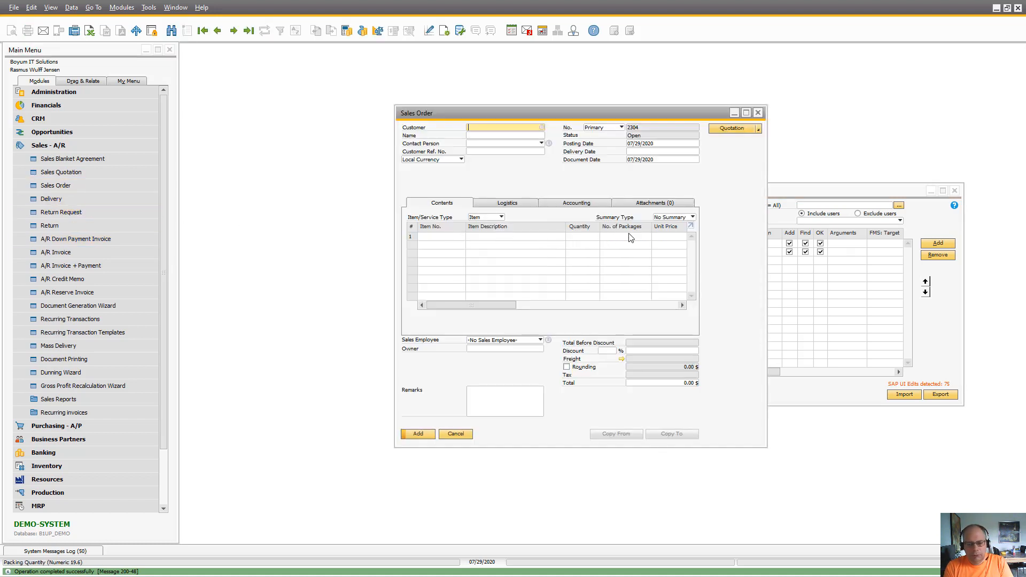
{"action": "left_click", "coordinate": [758, 129]}
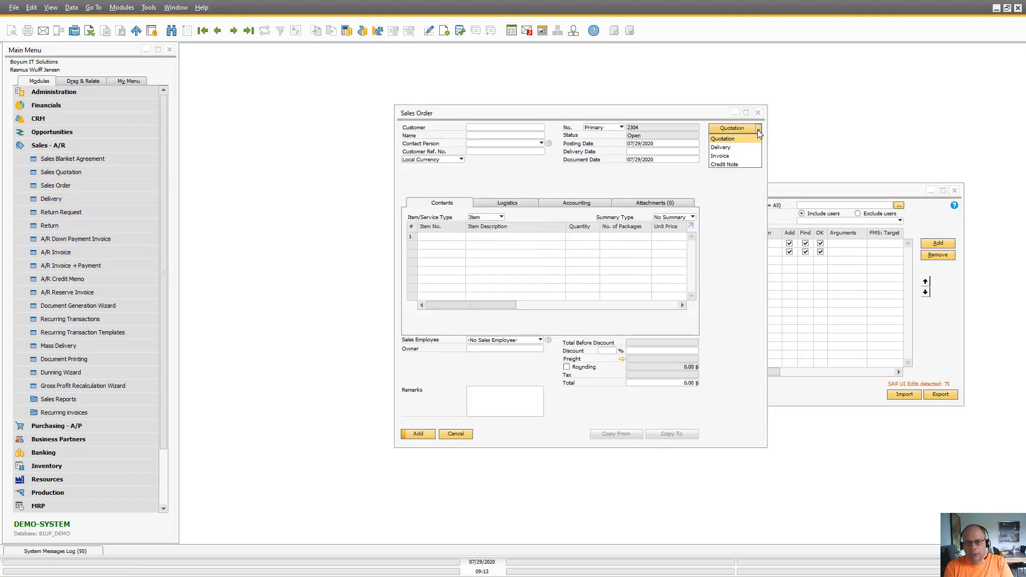
{"action": "left_click", "coordinate": [736, 212]}
Step: Go to the first sales order, open a quotation with the multi button and close it without saving
{"action": "key", "text": "ctrl+Page_Up"}
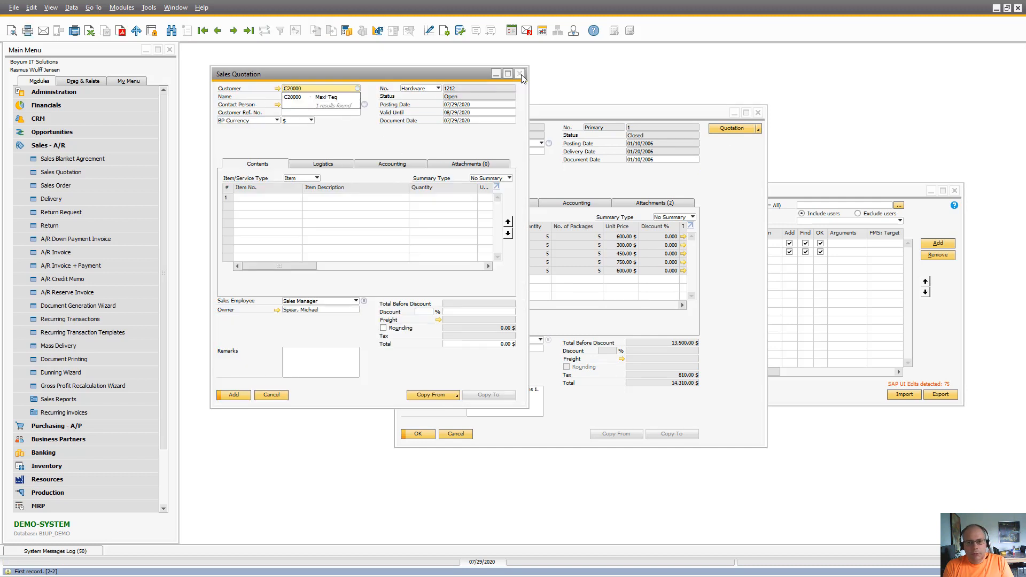
{"action": "left_click", "coordinate": [520, 75]}
{"action": "left_click", "coordinate": [472, 317]}
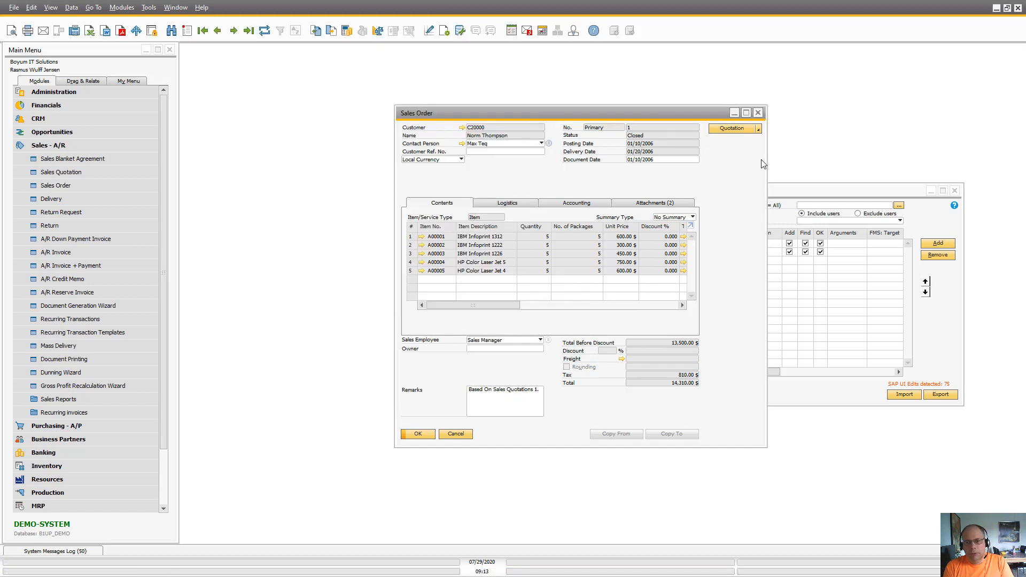
Step: Select Delivery in the sales order's multi button to open a delivery, and discard that document
{"action": "left_click", "coordinate": [757, 130]}
{"action": "left_click", "coordinate": [727, 147]}
{"action": "left_click", "coordinate": [504, 50]}
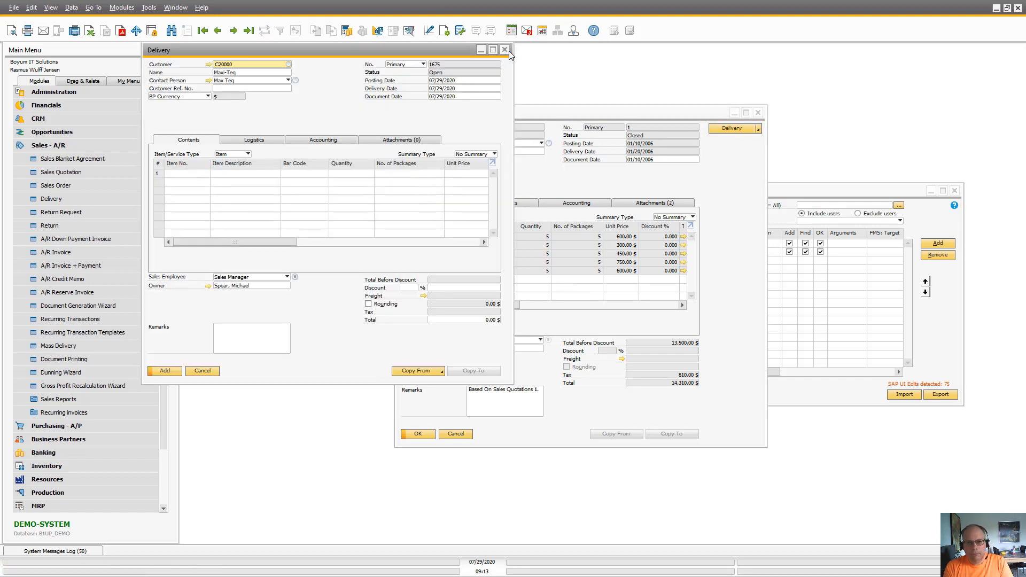
{"action": "left_click", "coordinate": [471, 318]}
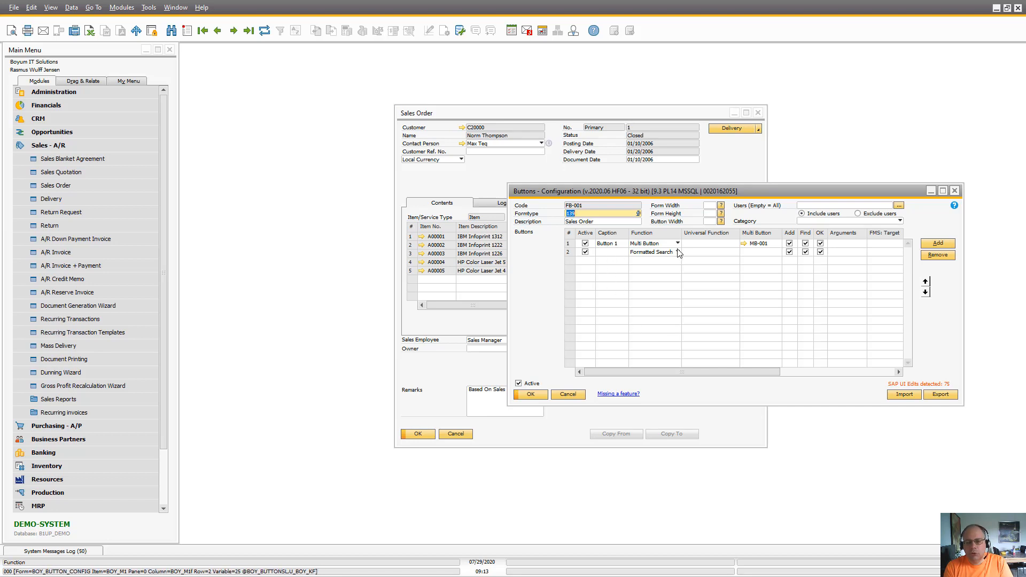
Step: Review the multi button's options again, rerun its current Delivery function and close the new delivery without saving
{"action": "left_click", "coordinate": [758, 129]}
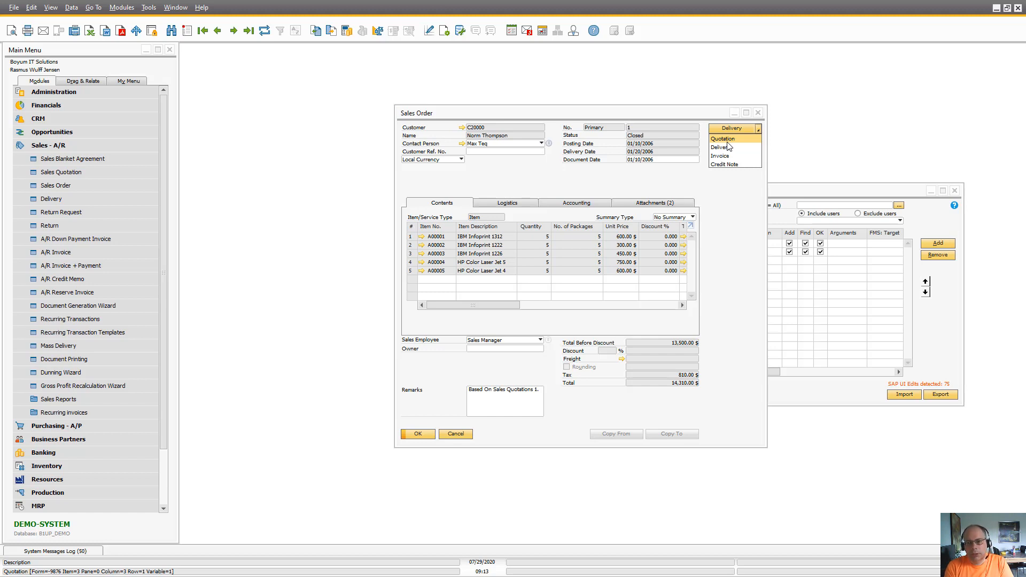
{"action": "left_click", "coordinate": [730, 205]}
{"action": "left_click", "coordinate": [760, 129]}
{"action": "left_click", "coordinate": [761, 130]}
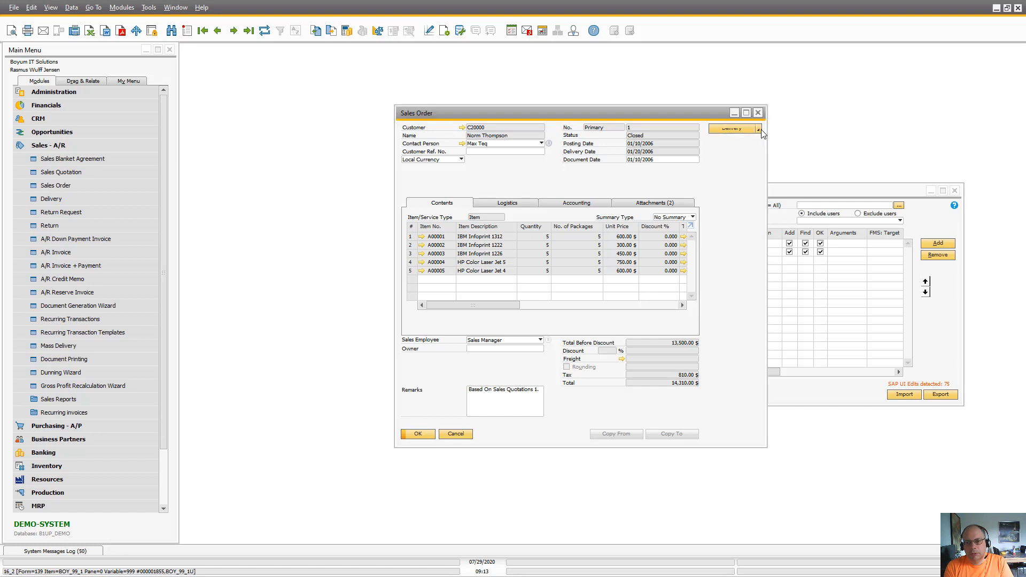
{"action": "left_click", "coordinate": [726, 134]}
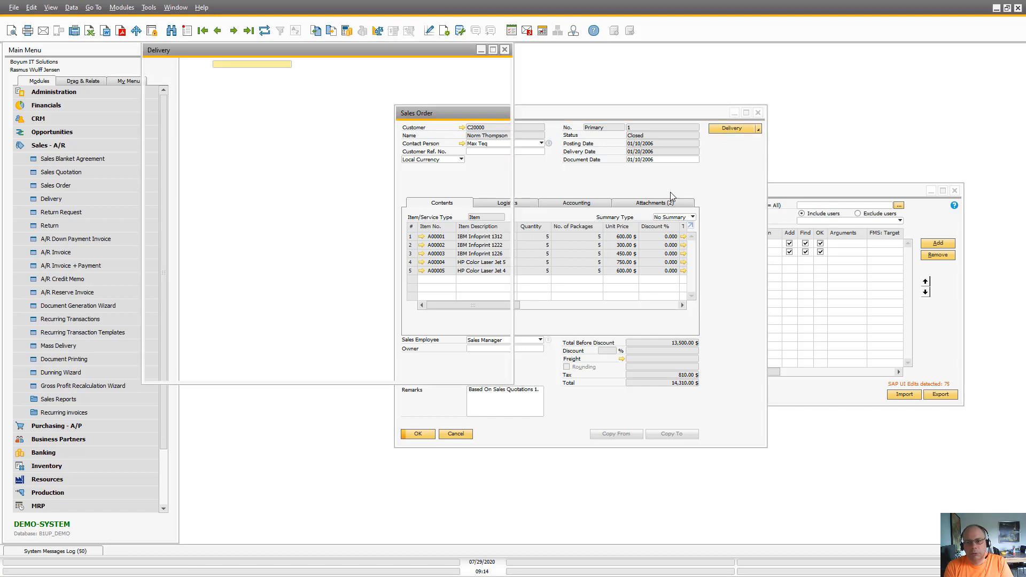
{"action": "left_click", "coordinate": [505, 50]}
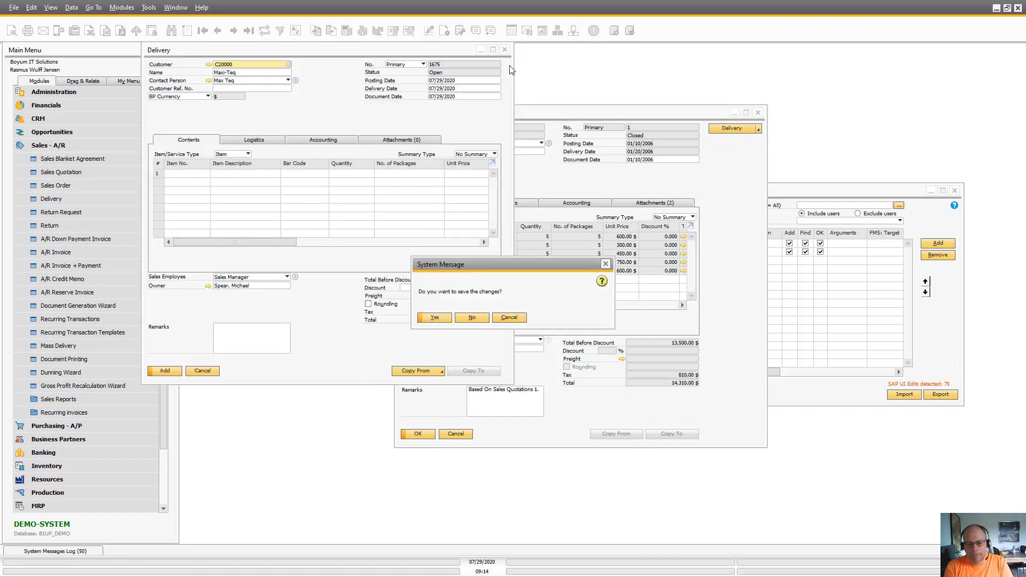
{"action": "left_click", "coordinate": [472, 319]}
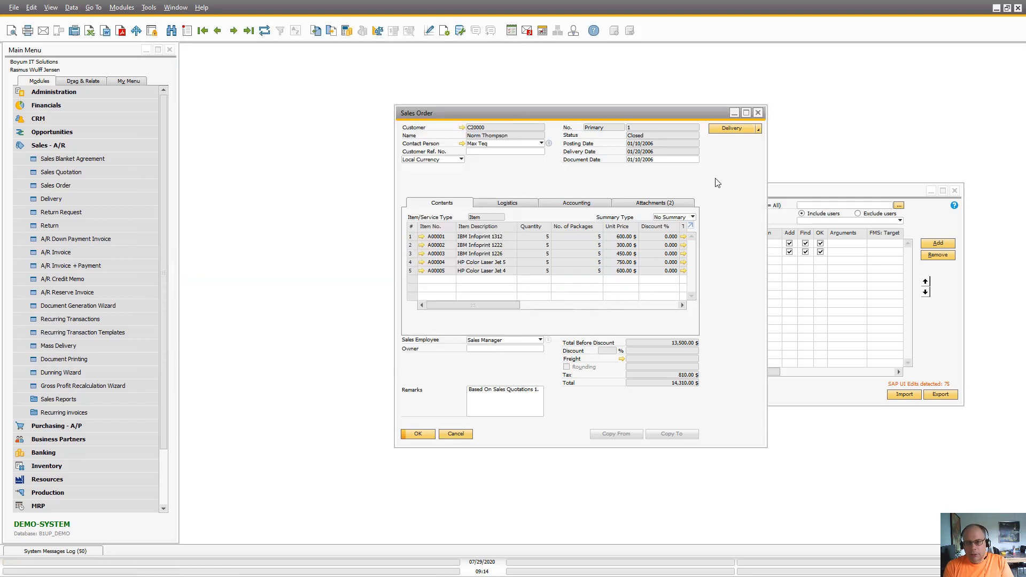
Step: Add a row captioned Button 2 to the buttons configuration, update it and reopen the Sales Order window
{"action": "left_click", "coordinate": [780, 197]}
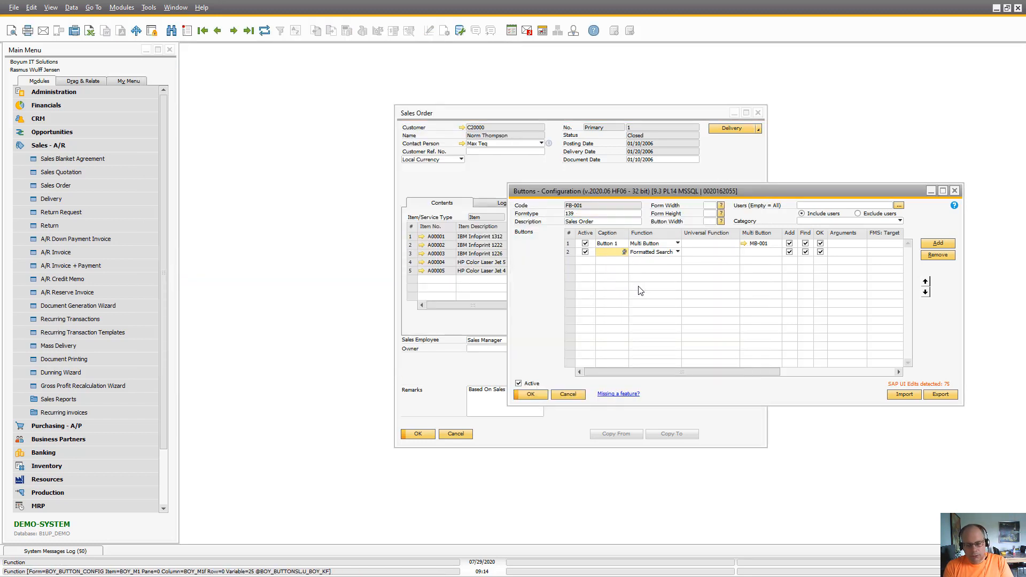
{"action": "type", "text": "Button 2"}
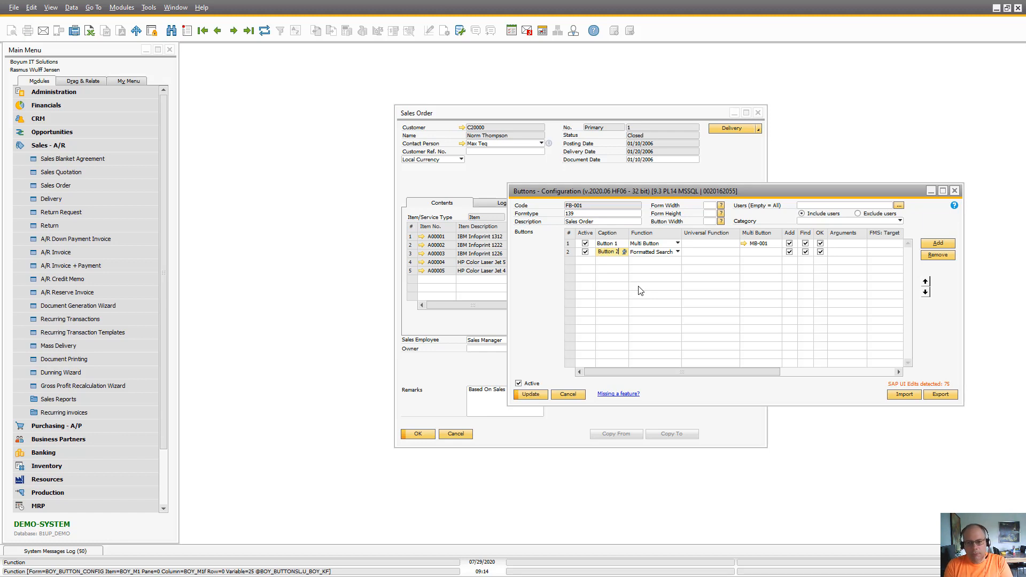
{"action": "key", "text": "Tab"}
{"action": "key", "text": "Return"}
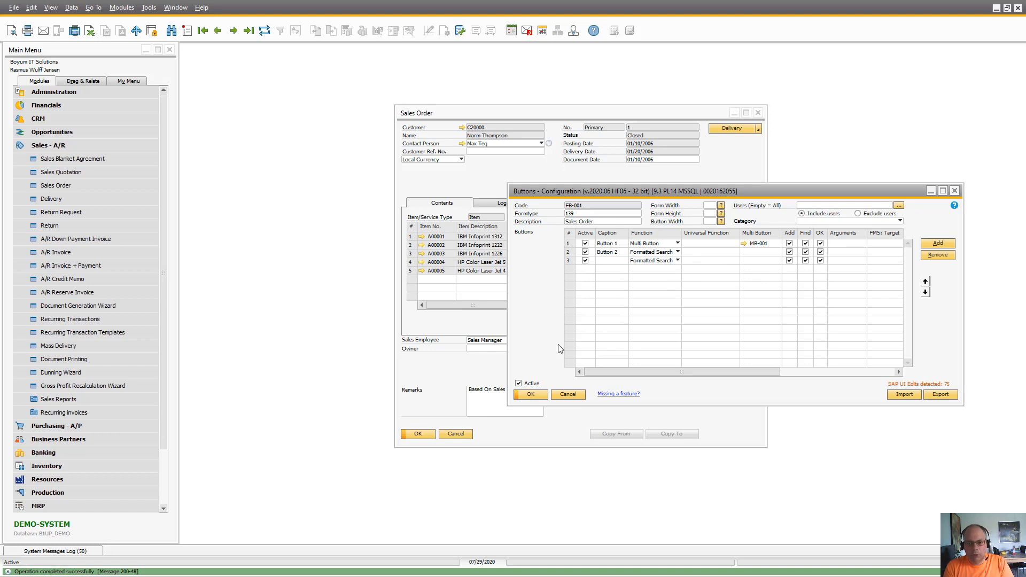
{"action": "left_click", "coordinate": [501, 398]}
{"action": "left_click", "coordinate": [455, 432]}
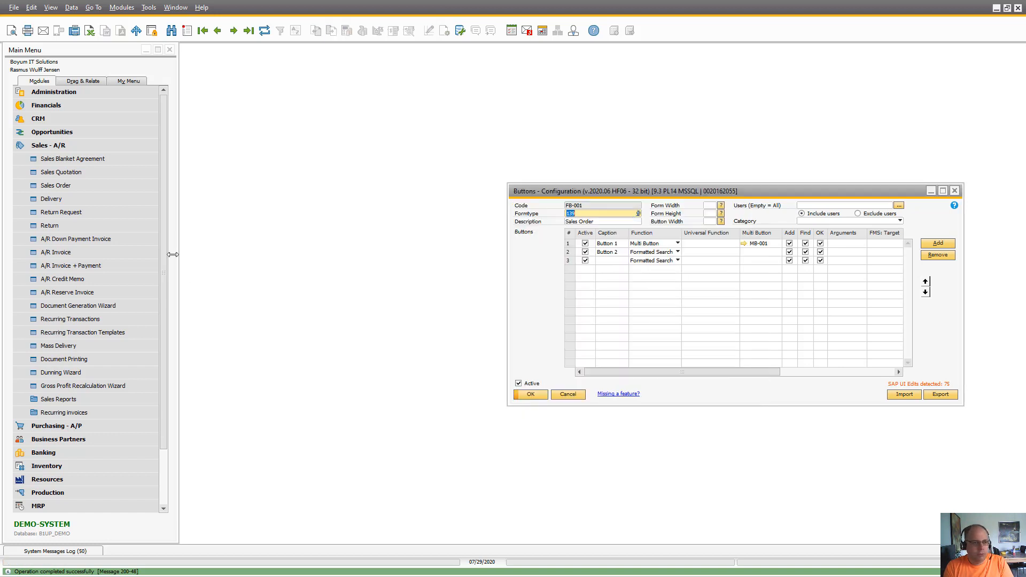
{"action": "left_click", "coordinate": [66, 187]}
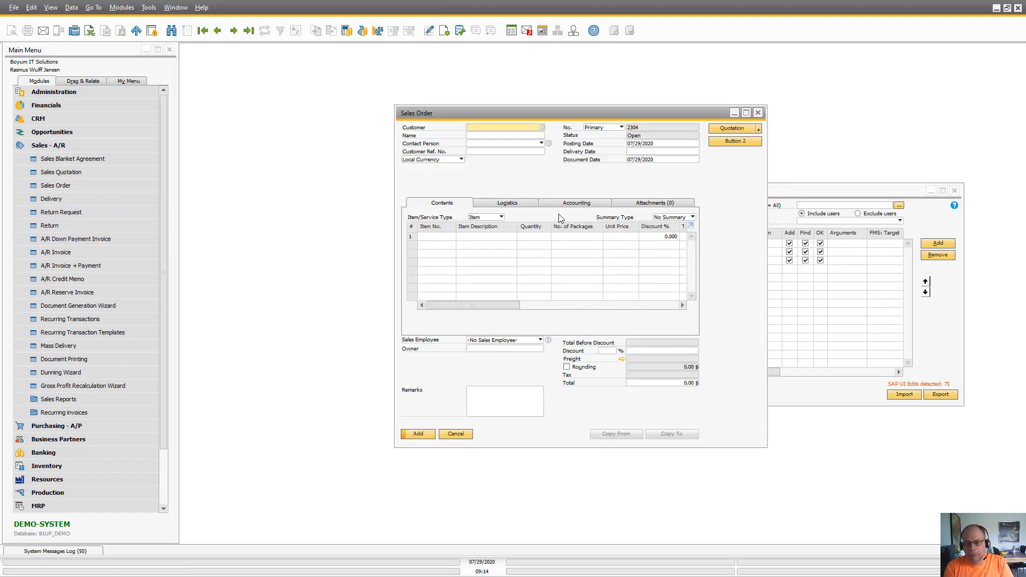
Step: Delete the Button 2 row from the buttons configuration and save the change
{"action": "left_click", "coordinate": [770, 211]}
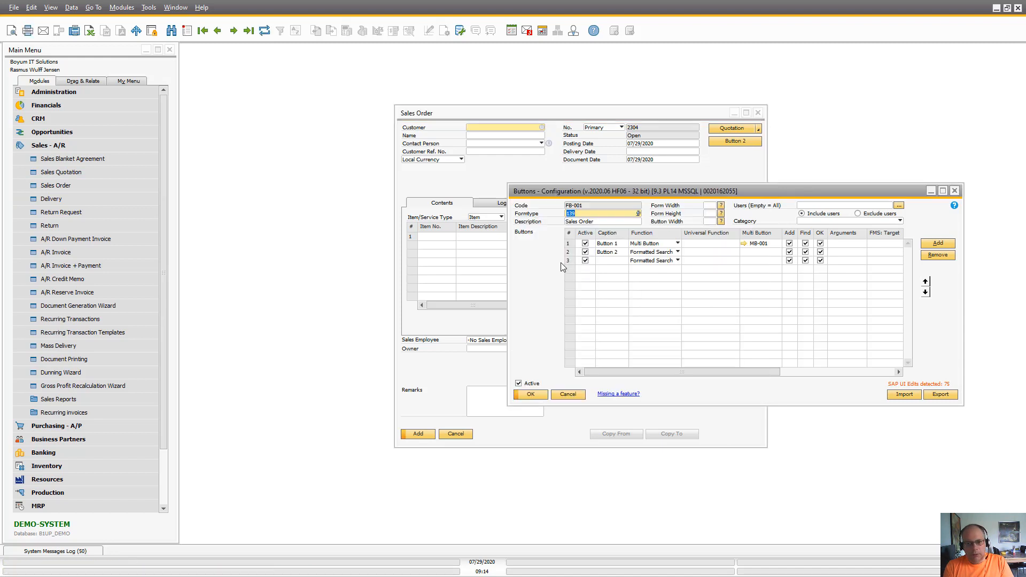
{"action": "left_click", "coordinate": [938, 255]}
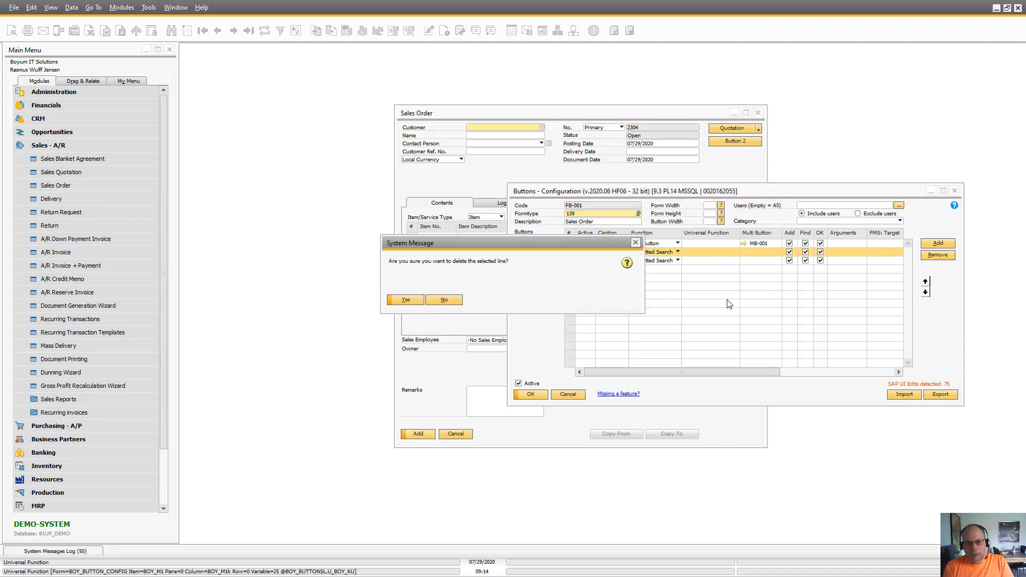
{"action": "key", "text": "Return"}
{"action": "left_click", "coordinate": [531, 394]}
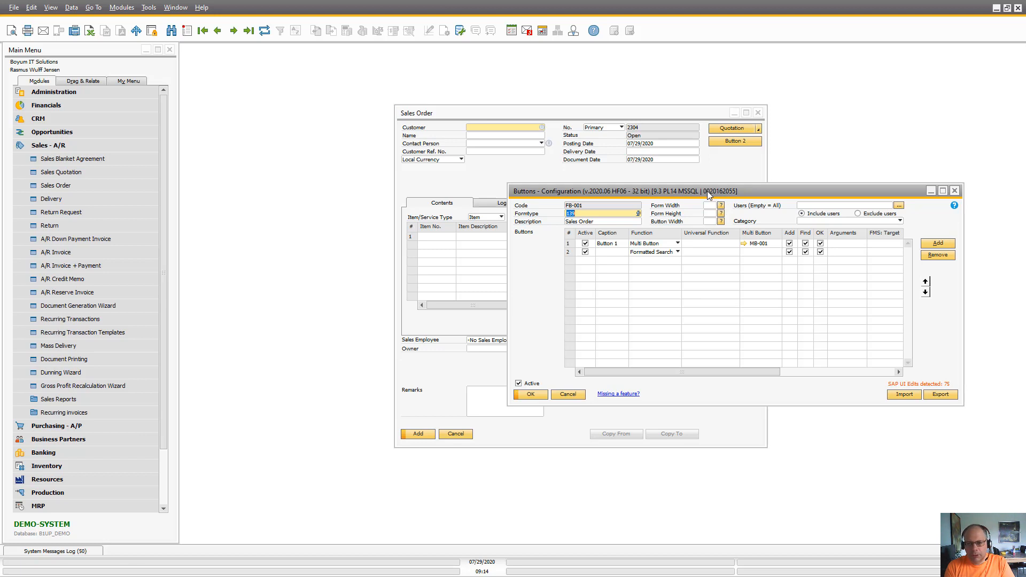
Step: Open the Item Placement Tool configuration for the Sales Order window and arrange the windows so the order's buttons stay visible
{"action": "left_click_drag", "start_coordinate": [707, 190], "coordinate": [711, 277]}
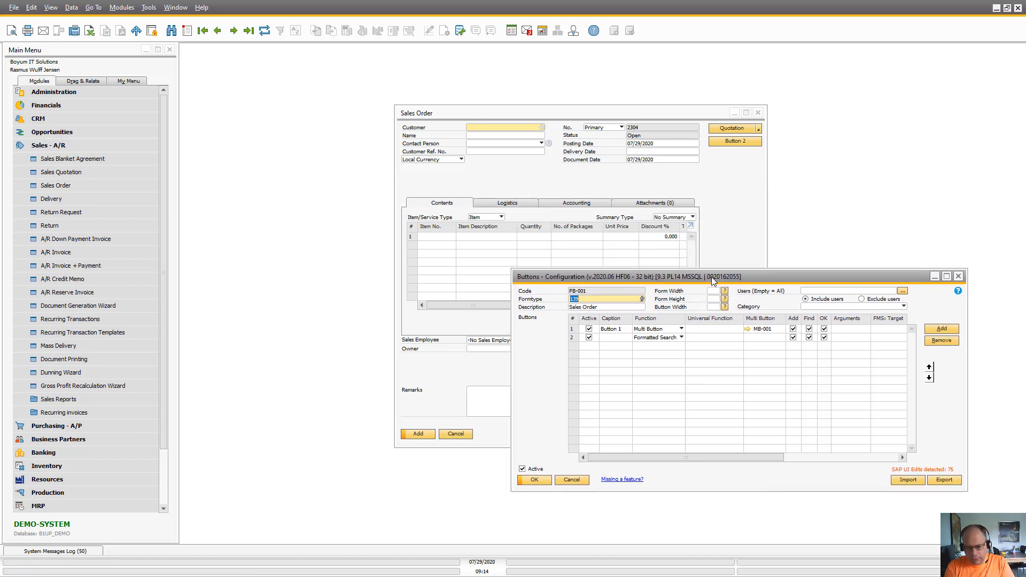
{"action": "left_click", "coordinate": [732, 190]}
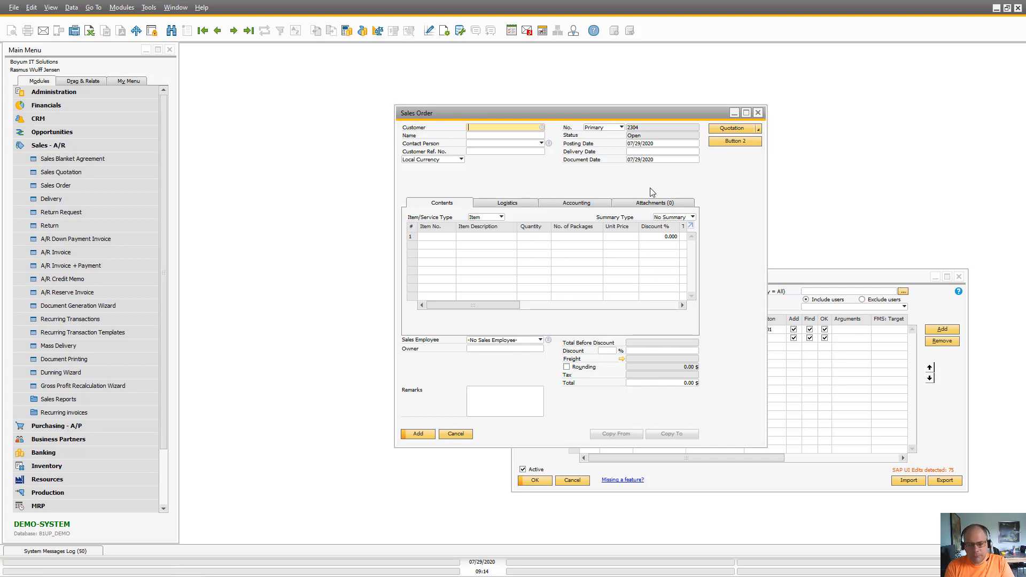
{"action": "right_click", "coordinate": [603, 184]}
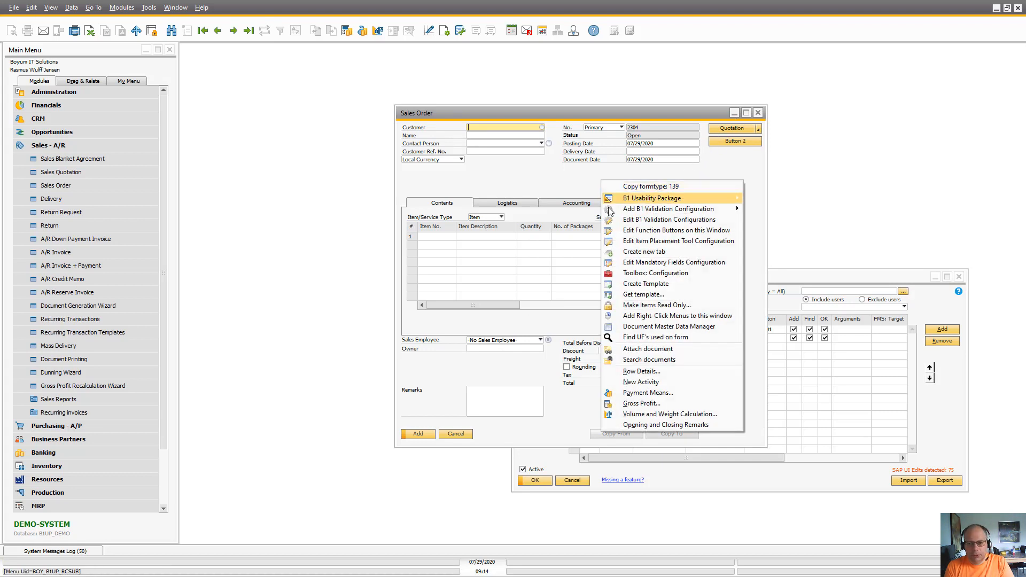
{"action": "left_click", "coordinate": [639, 242]}
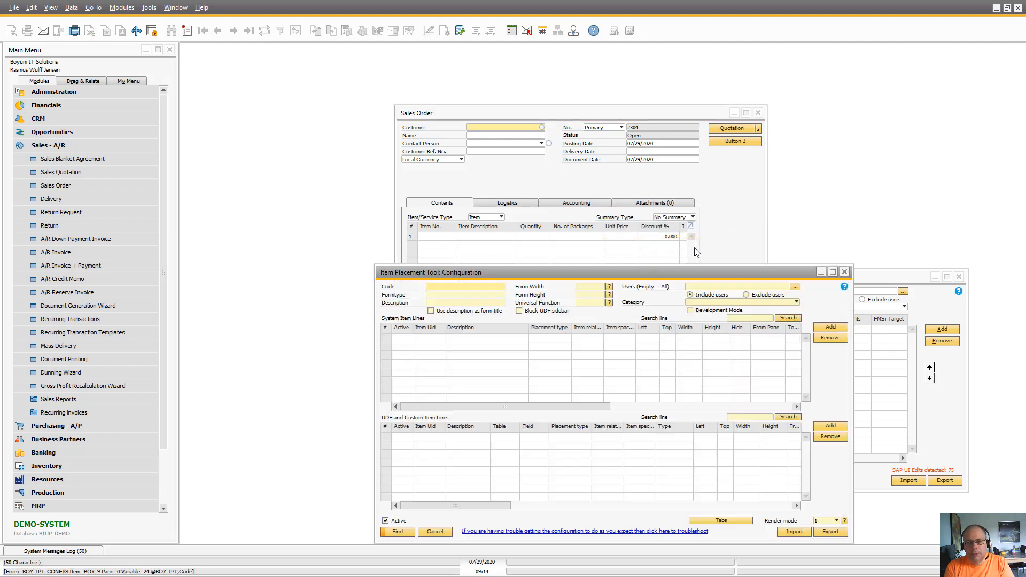
{"action": "left_click_drag", "start_coordinate": [665, 227], "coordinate": [671, 176]}
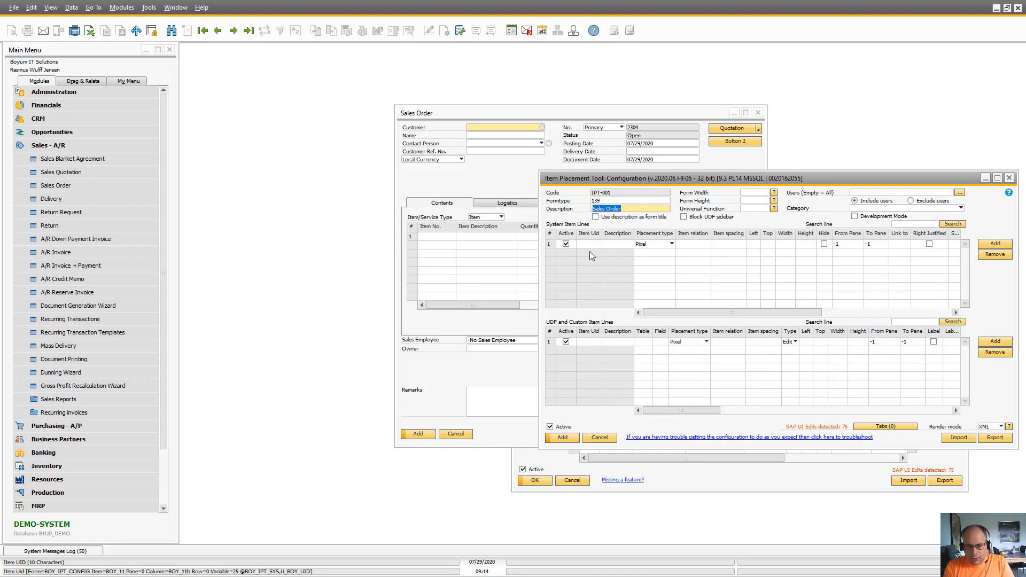
Step: Copy the multi button's item UID, BOY_99_1, from the Sales Order window and return to the Item Placement Tool configuration
{"action": "right_click", "coordinate": [720, 129]}
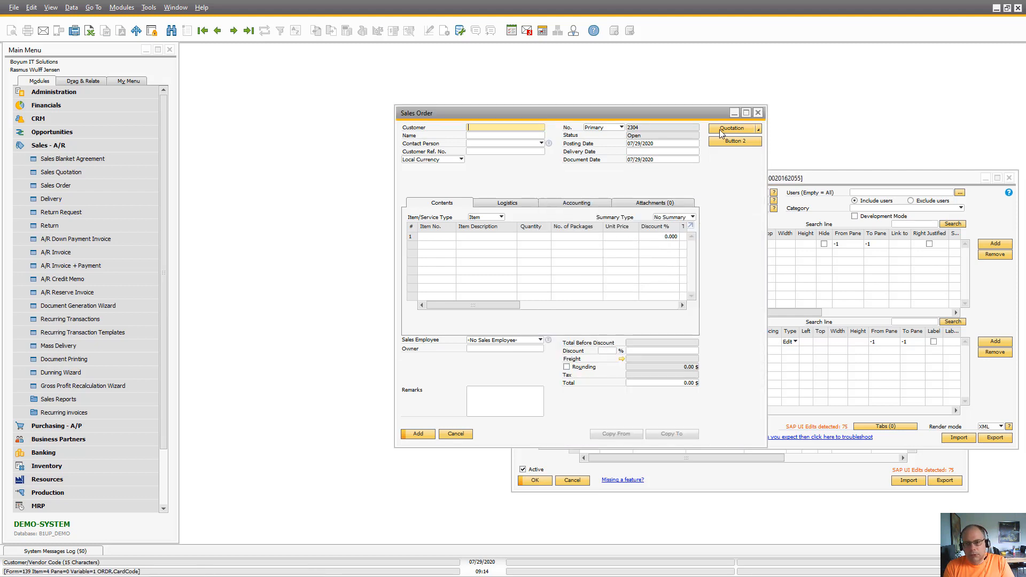
{"action": "mouse_move", "coordinate": [769, 154]}
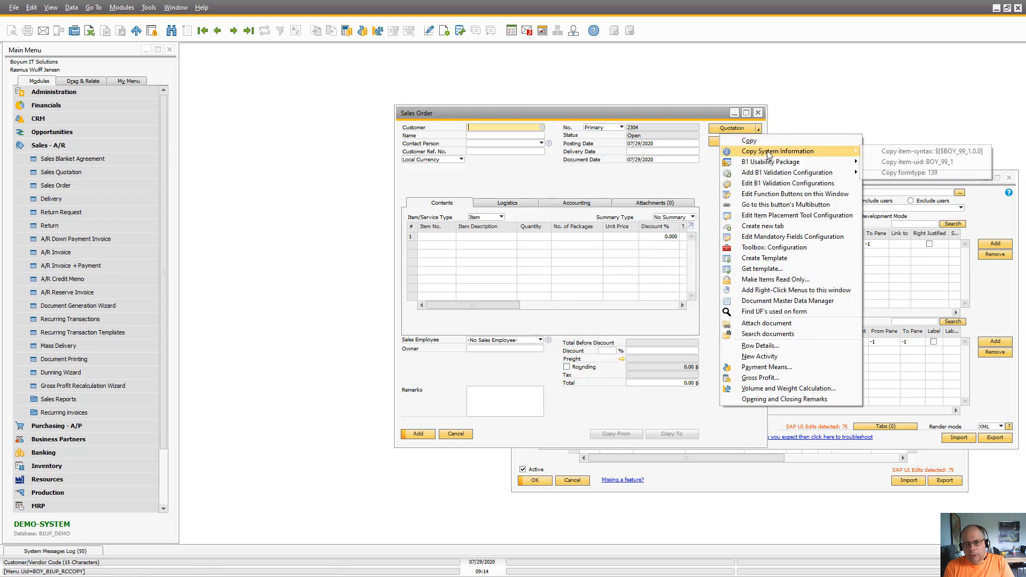
{"action": "left_click", "coordinate": [919, 161]}
{"action": "left_click", "coordinate": [823, 229]}
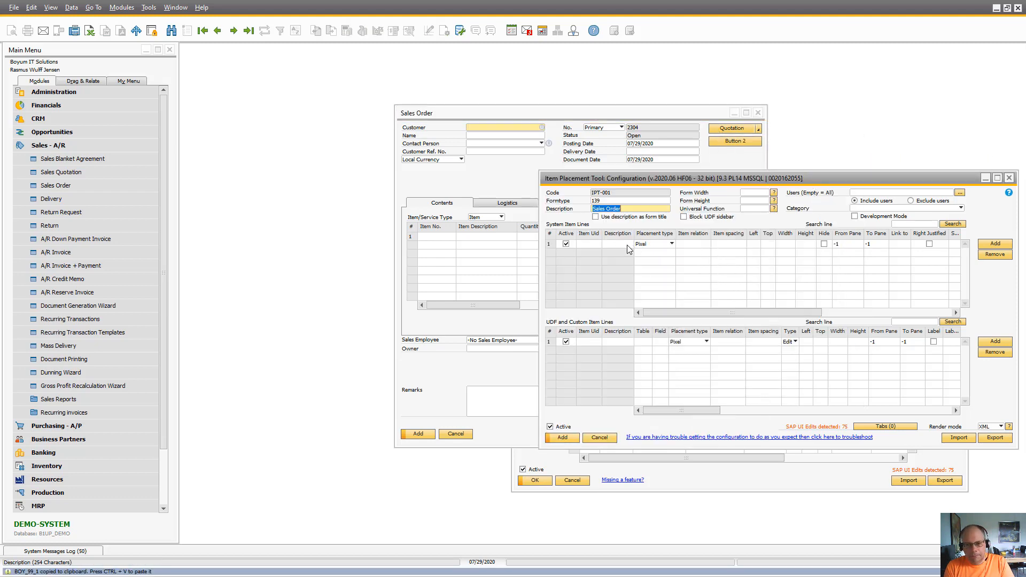
Step: Enter item UID BOY_99_1 with the description Multi Button in the first system item line
{"action": "left_click", "coordinate": [598, 243]}
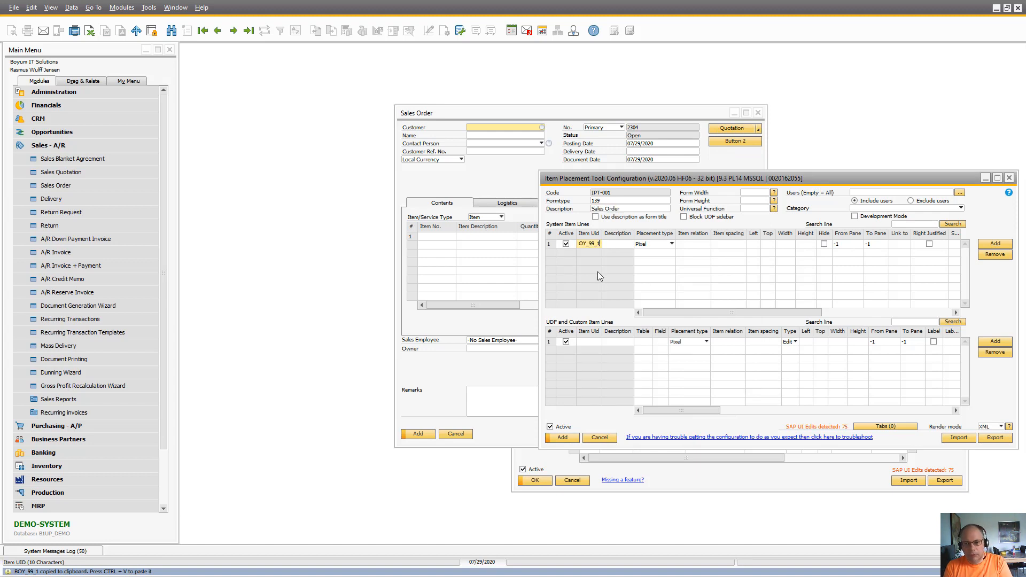
{"action": "key", "text": "Tab"}
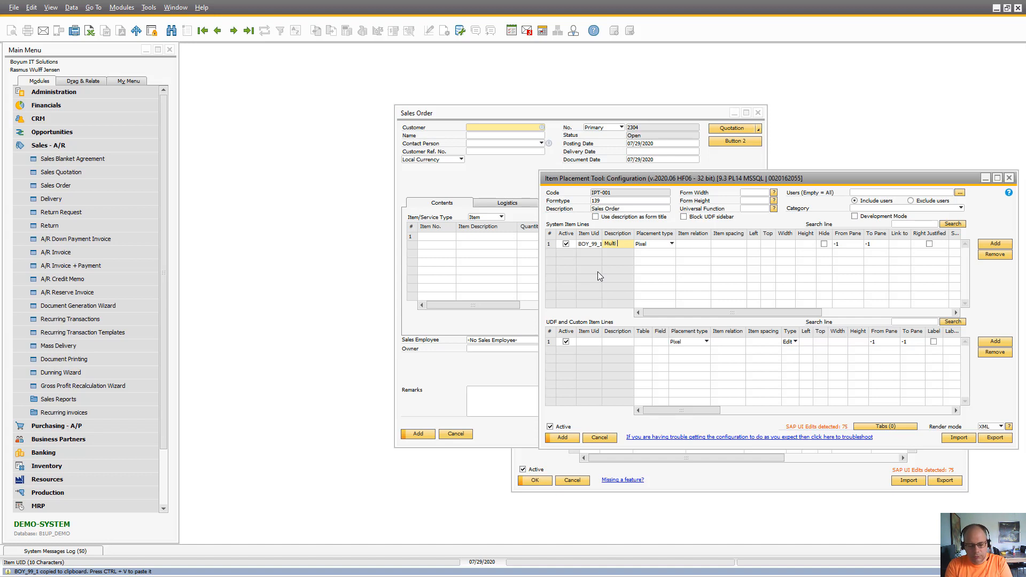
{"action": "key", "text": "Tab"}
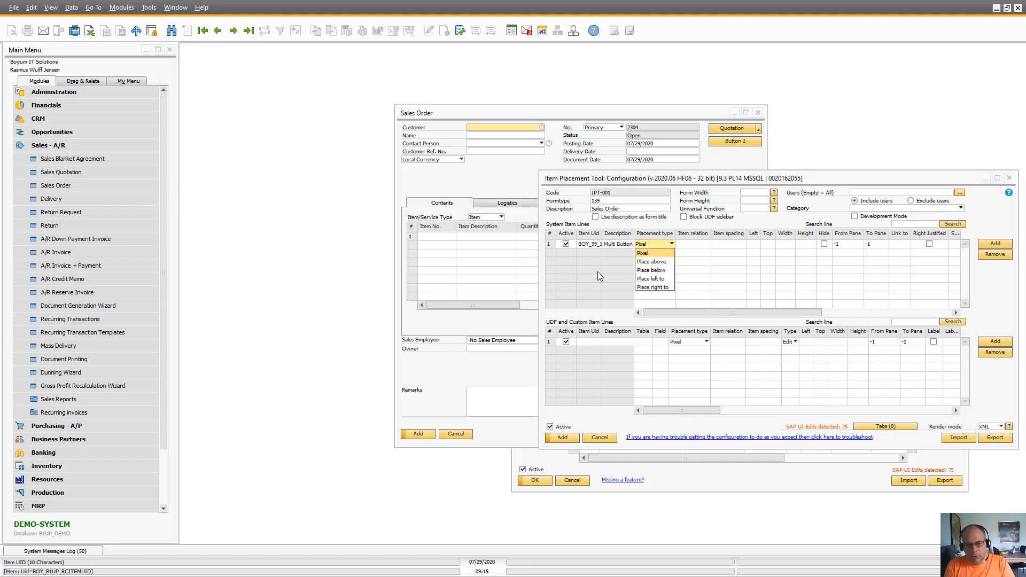
Step: Place the multi button right to item 2 with spacing 5 and width 100, and add the placement configuration
{"action": "left_click", "coordinate": [657, 288]}
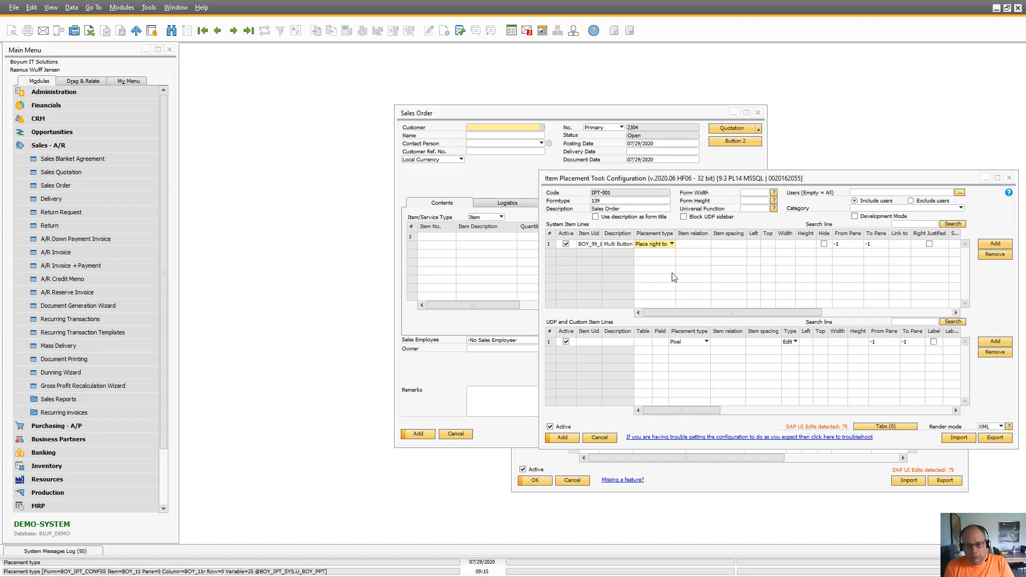
{"action": "key", "text": "Tab"}
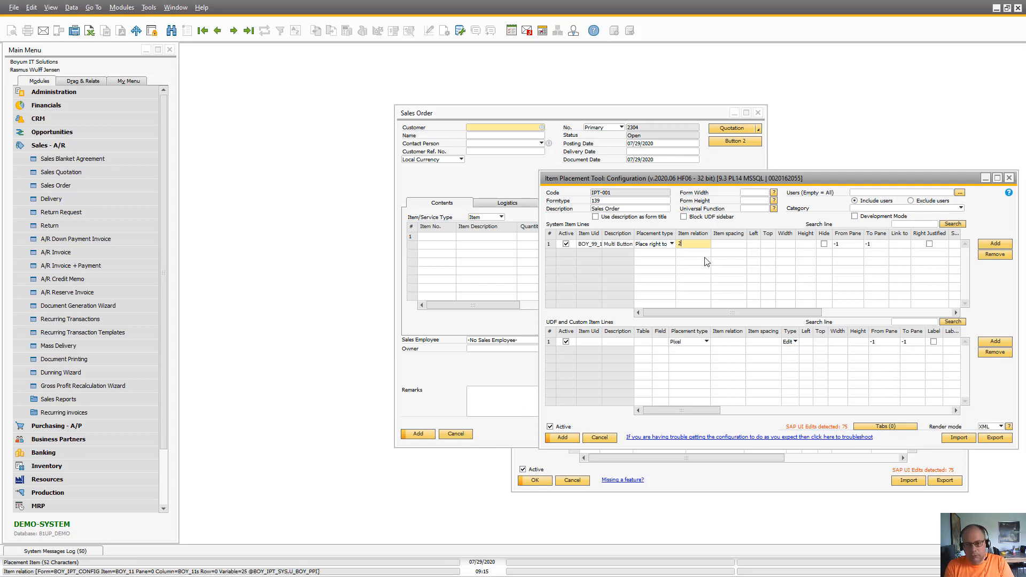
{"action": "key", "text": "Tab"}
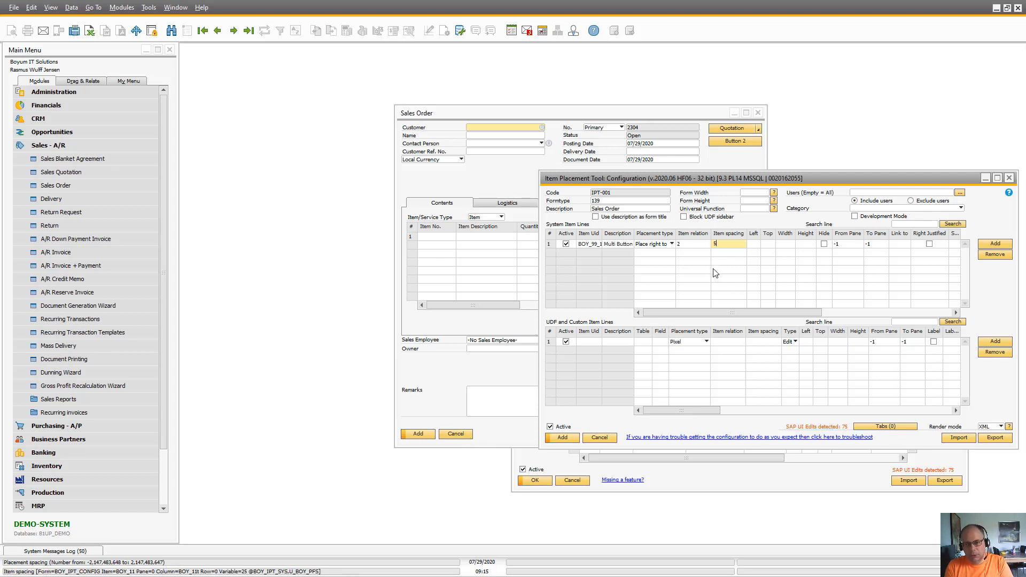
{"action": "key", "text": "Tab"}
{"action": "key", "text": "Tab"}
{"action": "key", "text": "Tab"}
{"action": "type", "text": "1"}
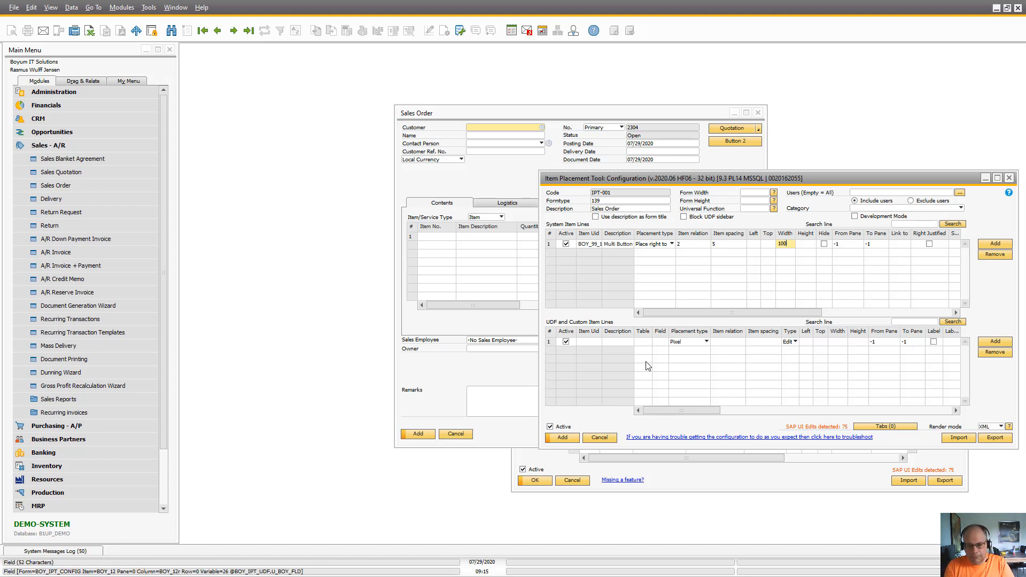
{"action": "left_click", "coordinate": [581, 438]}
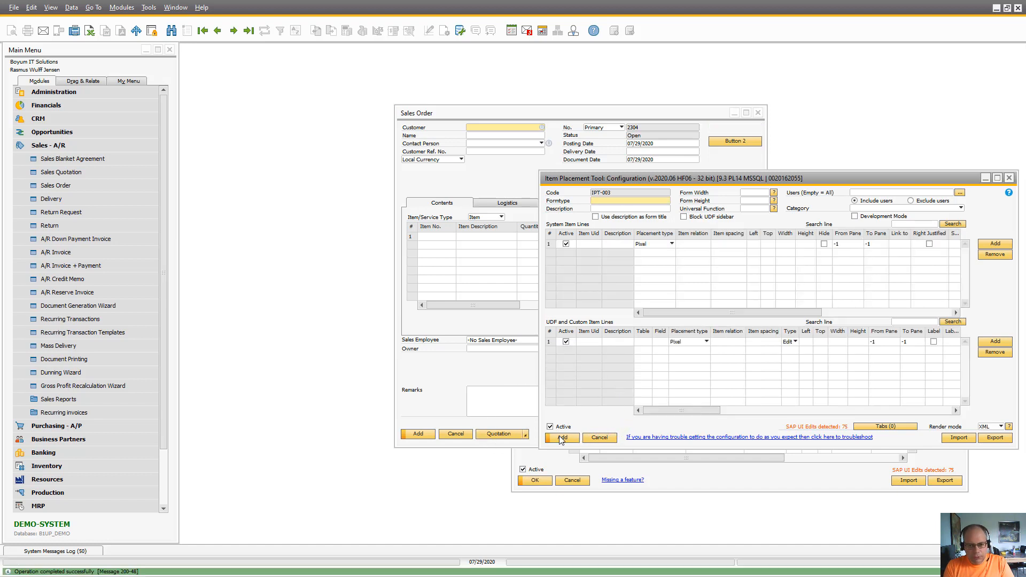
Step: Reopen the Sales Order window and close the Item Placement Tool and buttons configuration windows
{"action": "left_click", "coordinate": [455, 434]}
{"action": "left_click", "coordinate": [64, 188]}
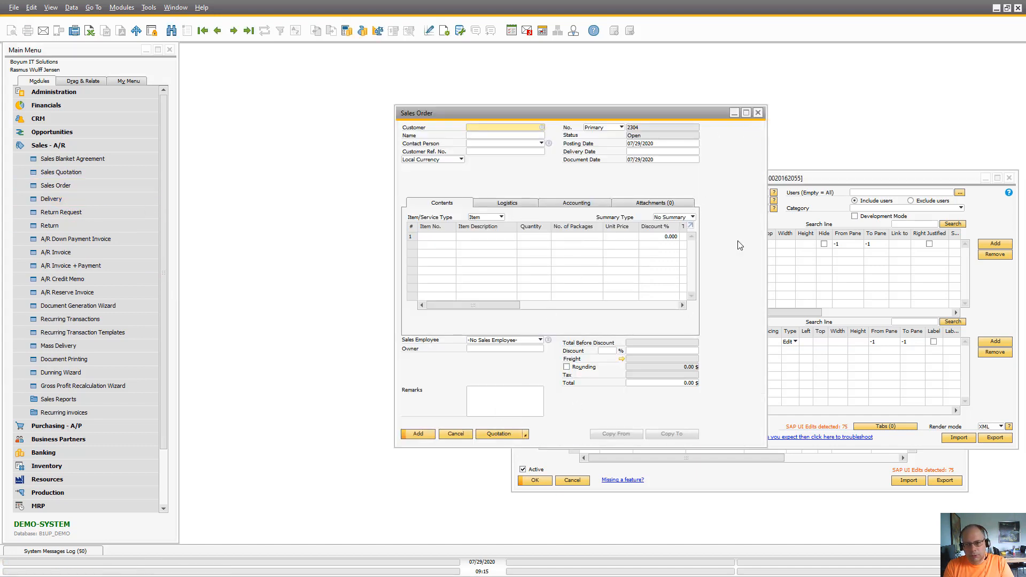
{"action": "left_click", "coordinate": [1009, 178]}
{"action": "left_click", "coordinate": [958, 276]}
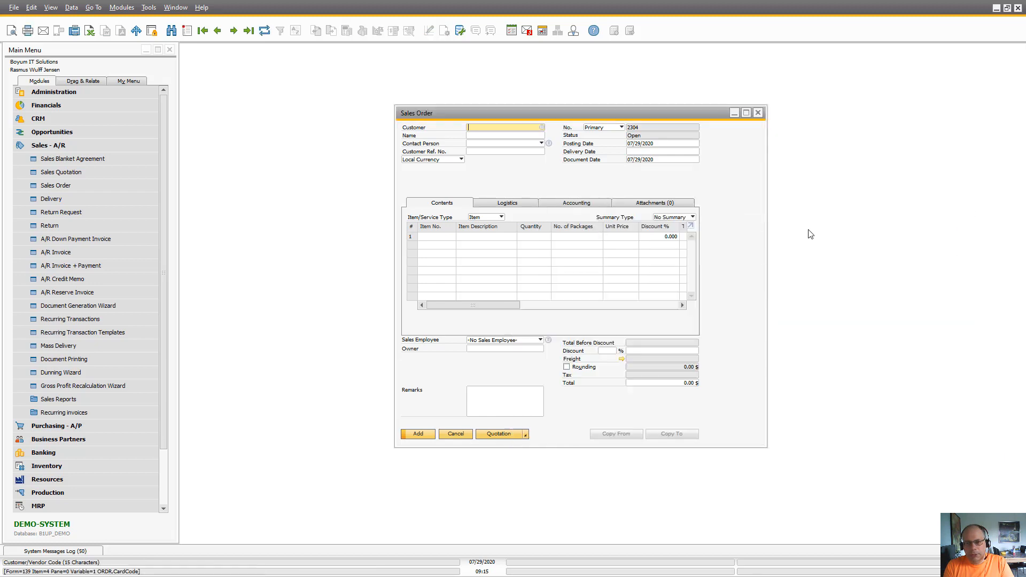
Step: Set the button width to -1 in the Sales Order's function buttons configuration, update it and reopen the Sales Order window
{"action": "right_click", "coordinate": [726, 178]}
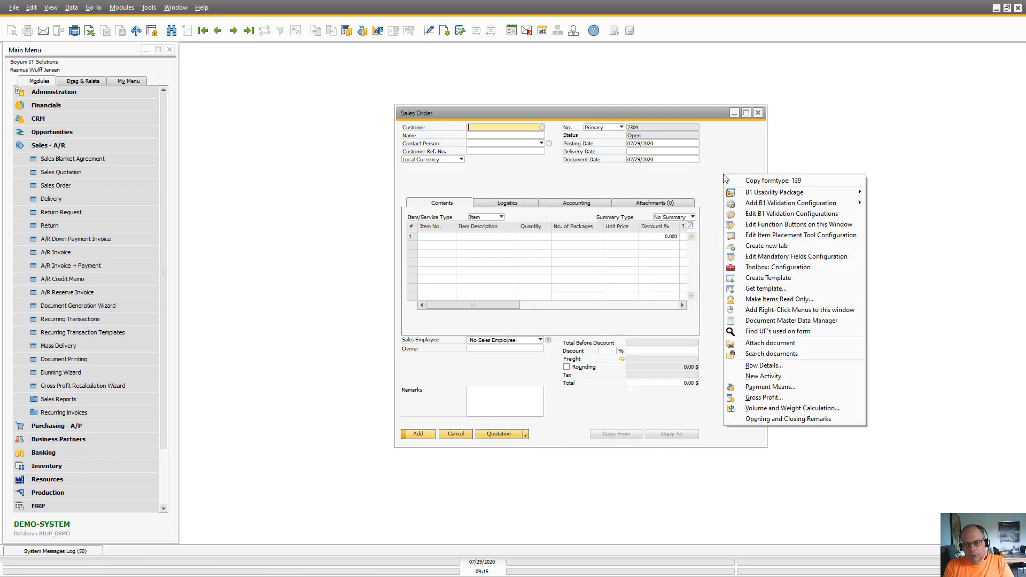
{"action": "left_click", "coordinate": [757, 228]}
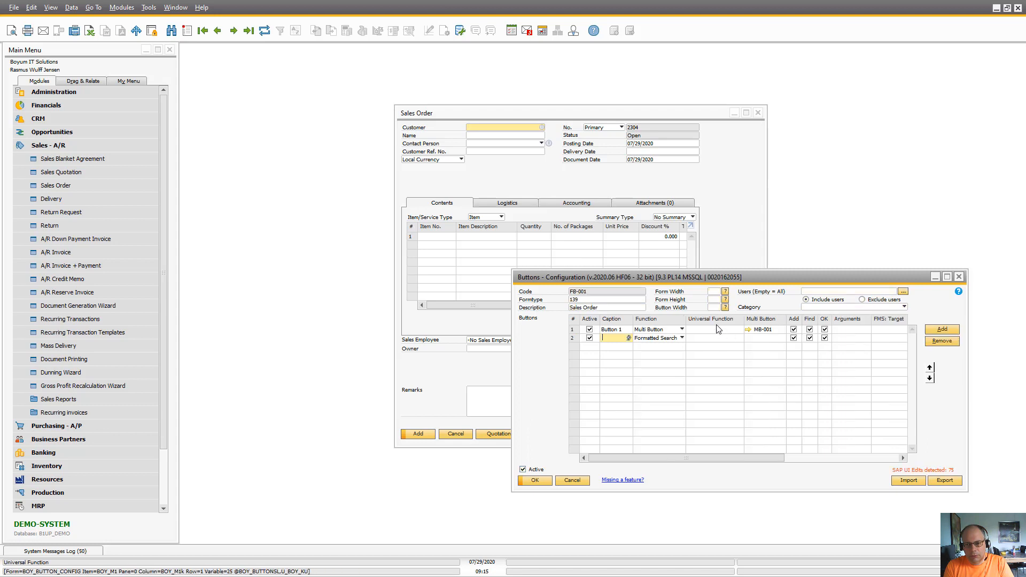
{"action": "left_click", "coordinate": [714, 308]}
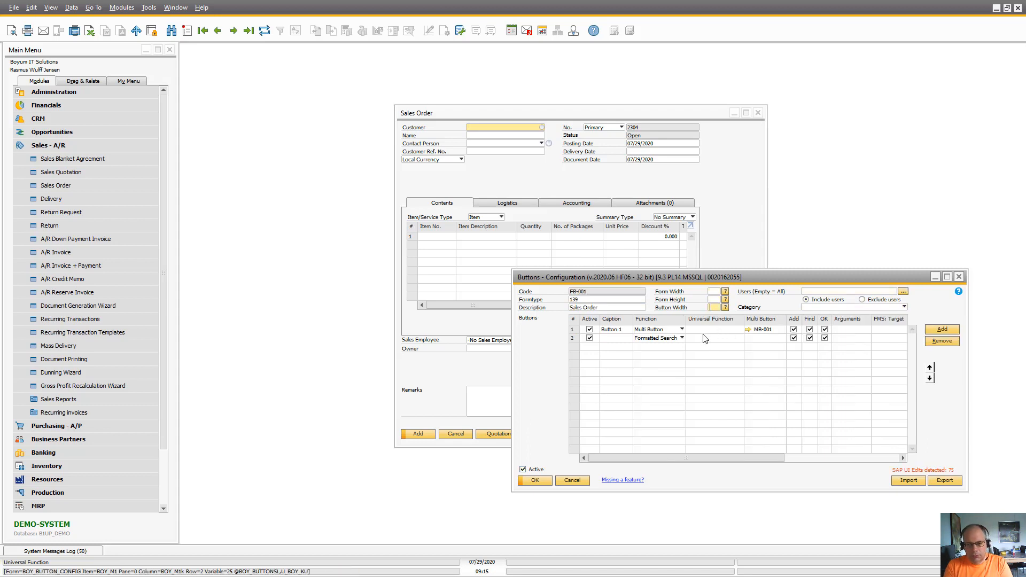
{"action": "type", "text": "-1"}
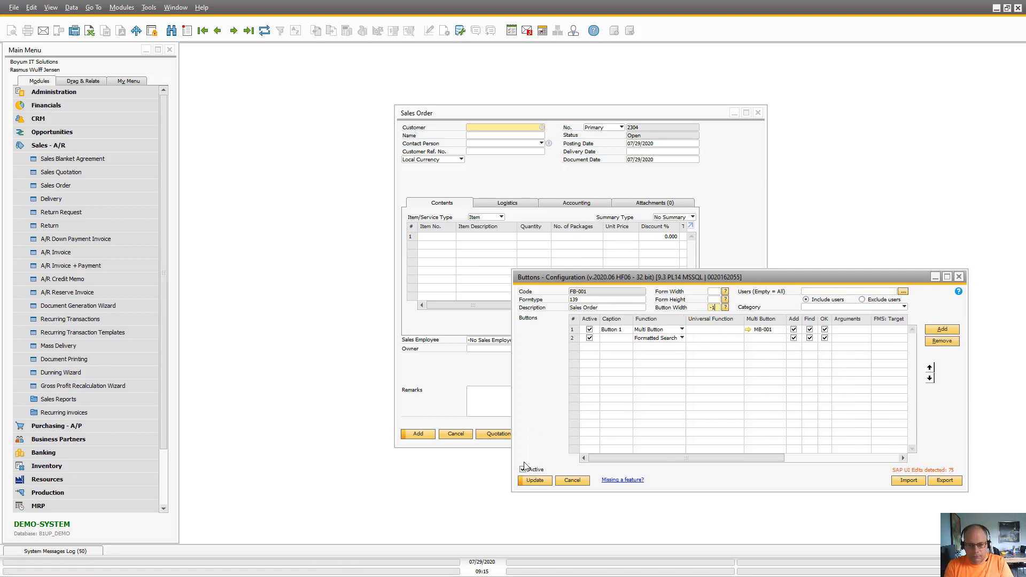
{"action": "left_click", "coordinate": [527, 481]}
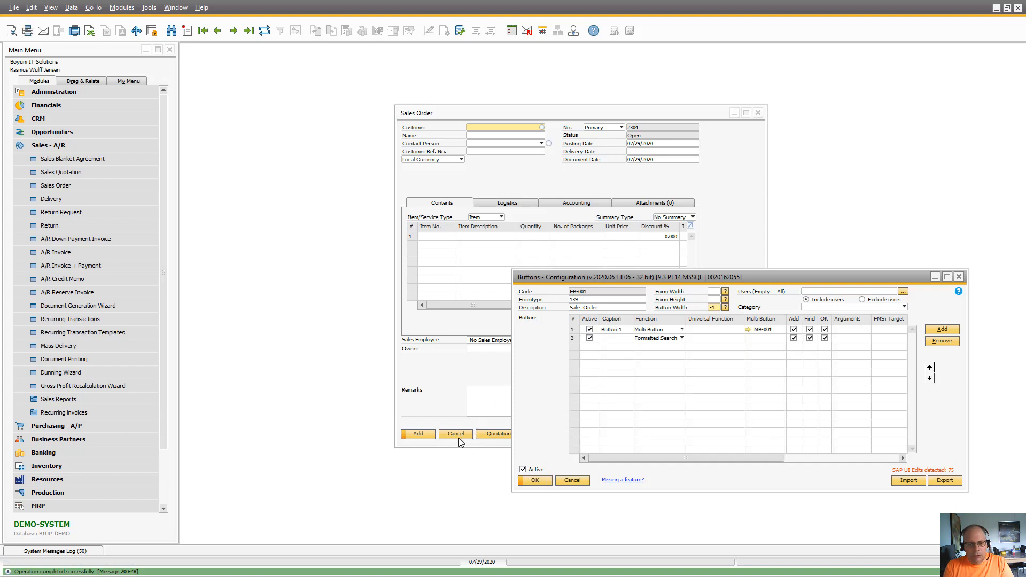
{"action": "left_click", "coordinate": [456, 434]}
{"action": "left_click", "coordinate": [80, 186]}
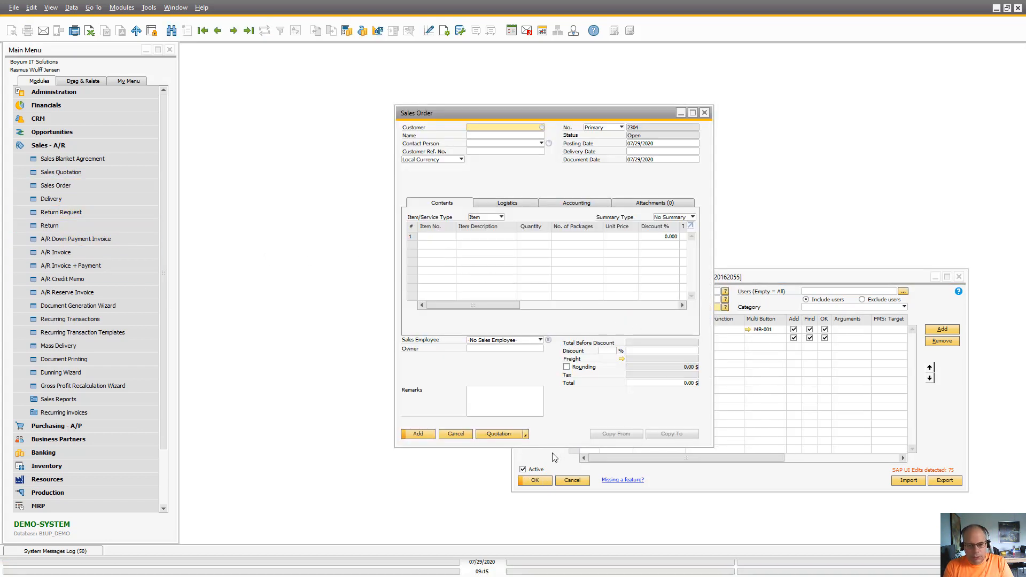
Step: Check the document choices in the relocated multi button, close its list and move the Sales Order window up and to the left
{"action": "left_click", "coordinate": [525, 434]}
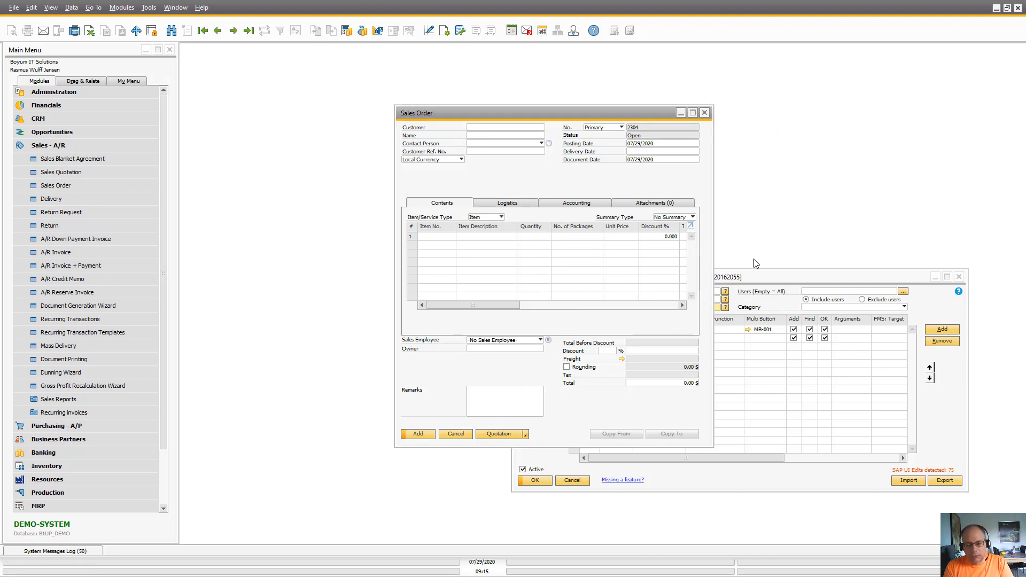
{"action": "left_click", "coordinate": [526, 434]}
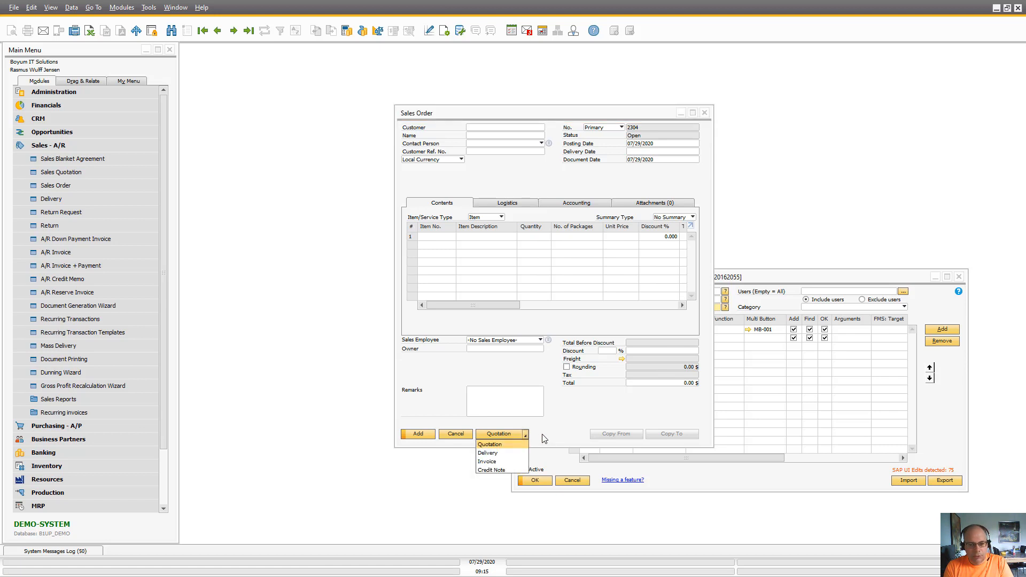
{"action": "left_click", "coordinate": [542, 427]}
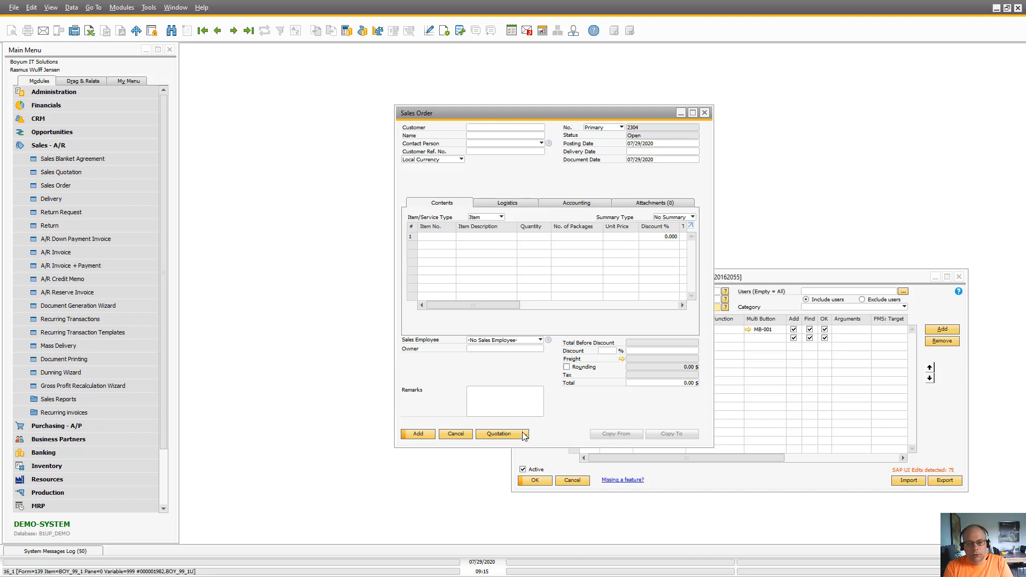
{"action": "left_click_drag", "start_coordinate": [490, 109], "coordinate": [420, 78]}
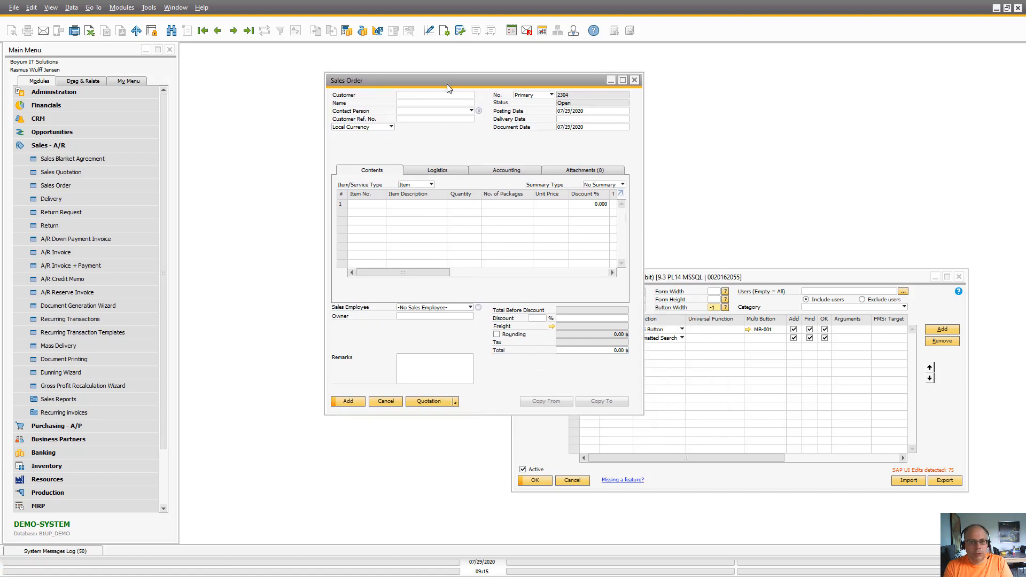